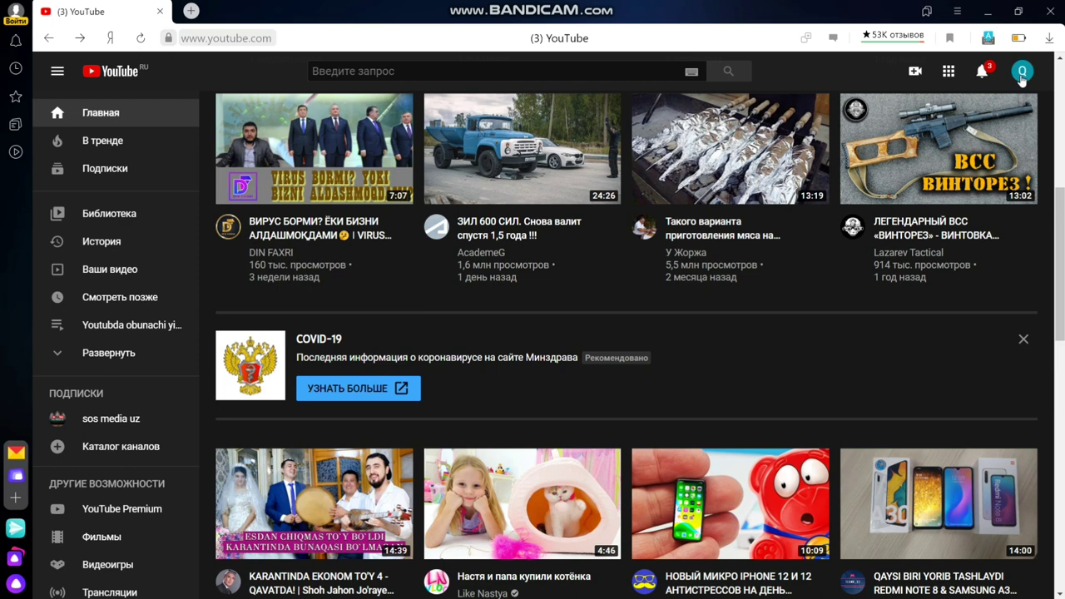
pyautogui.click(1022, 73)
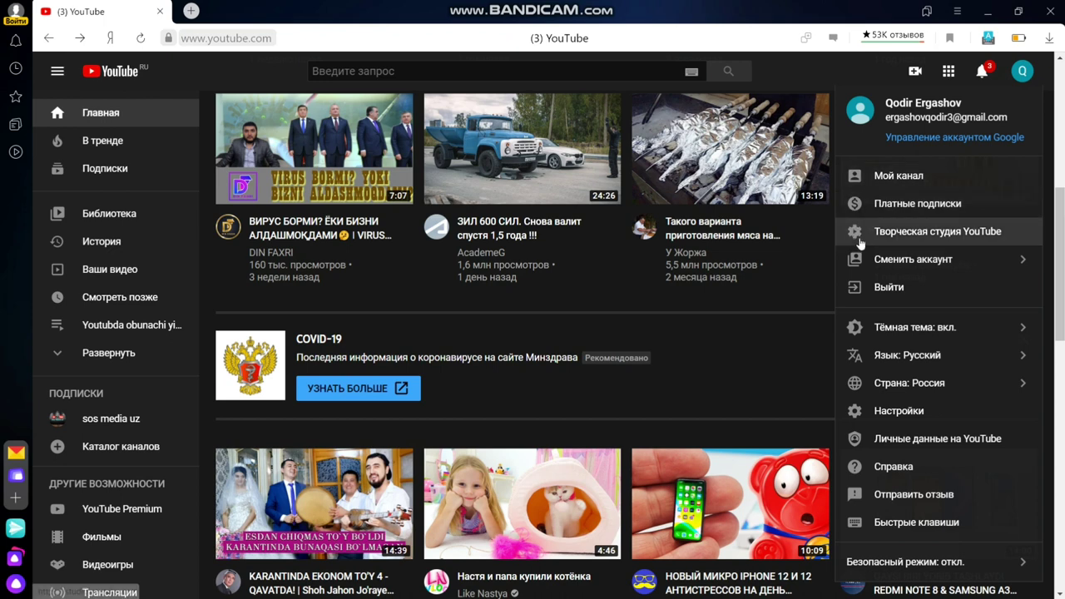
pyautogui.click(926, 236)
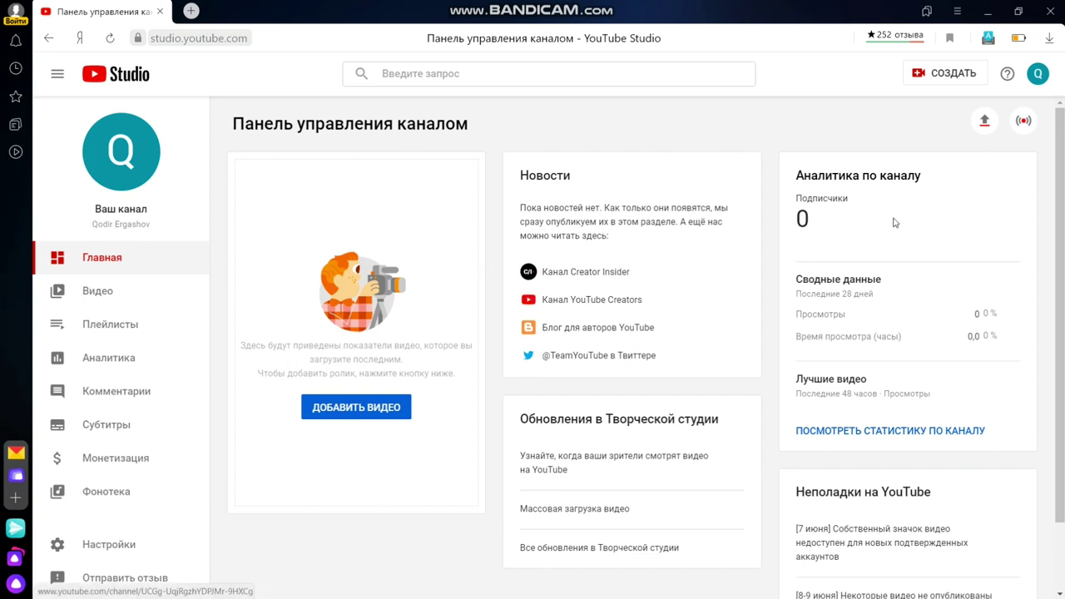
pyautogui.click(986, 129)
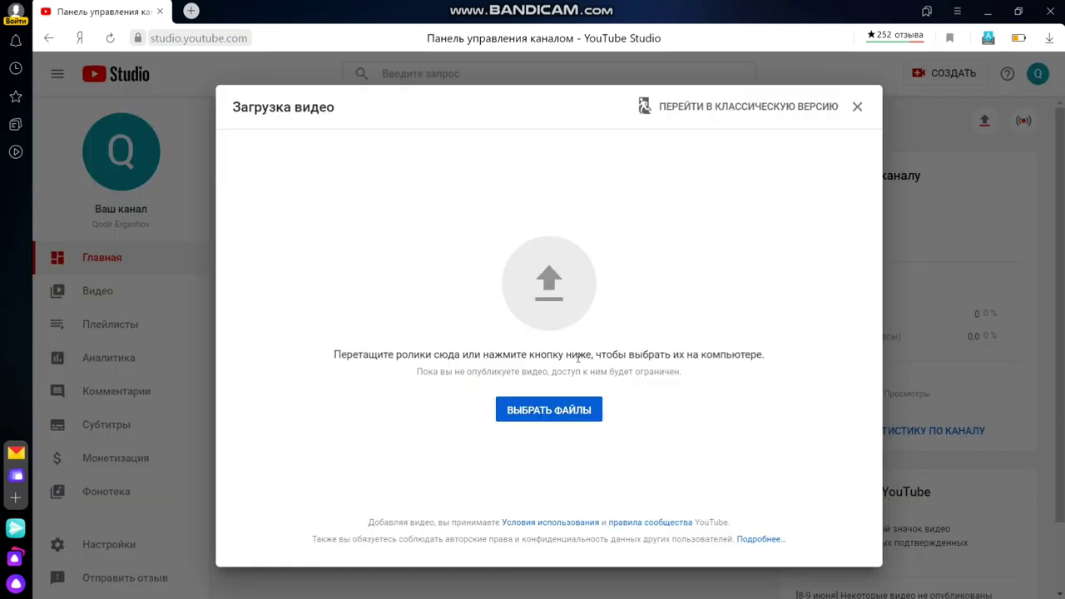
pyautogui.click(544, 415)
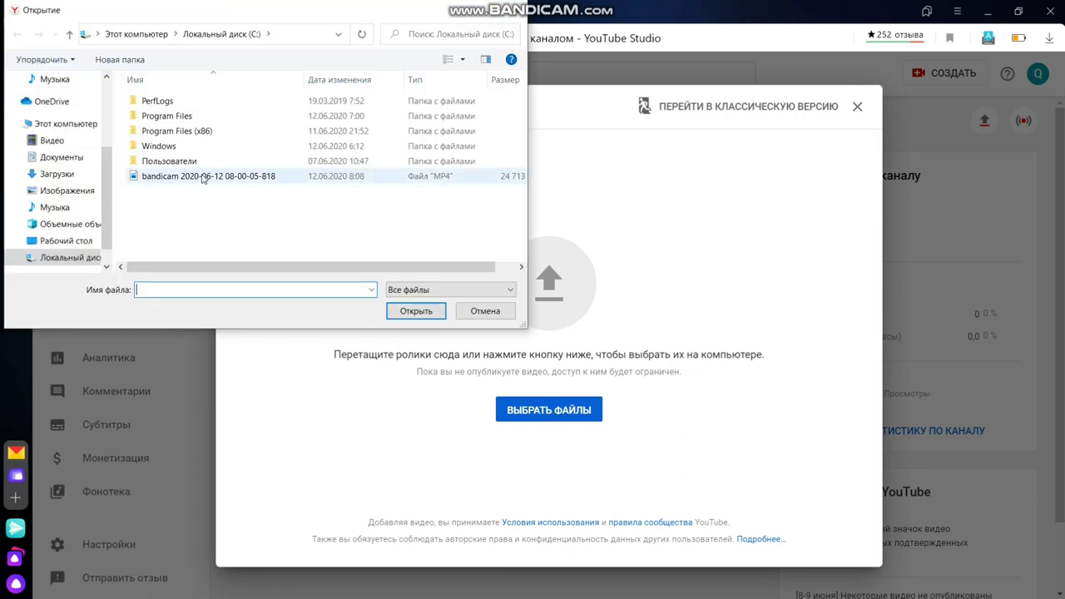
pyautogui.click(208, 182)
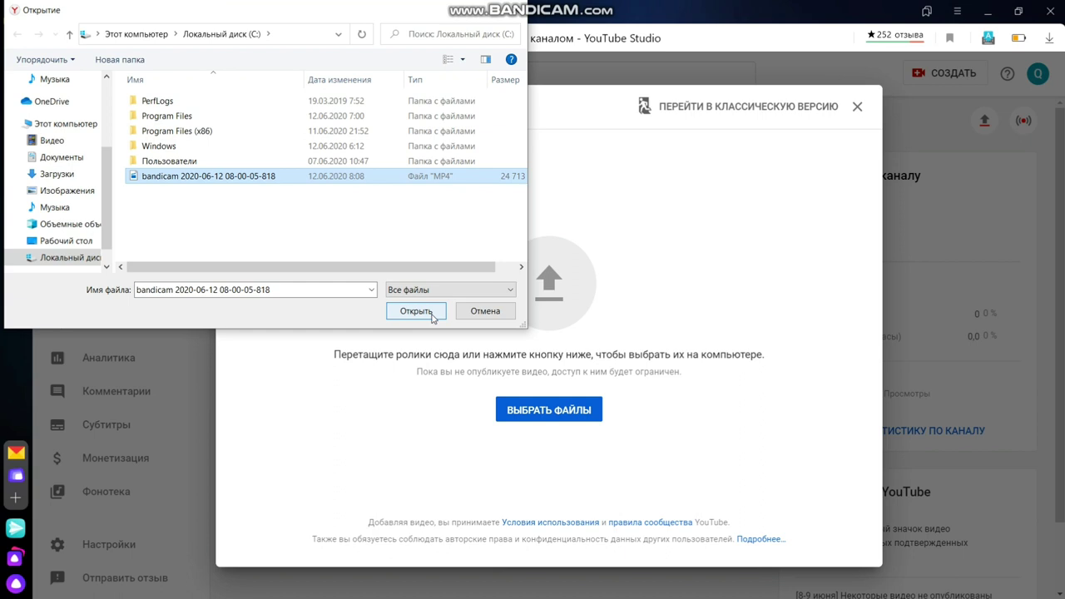
pyautogui.click(432, 314)
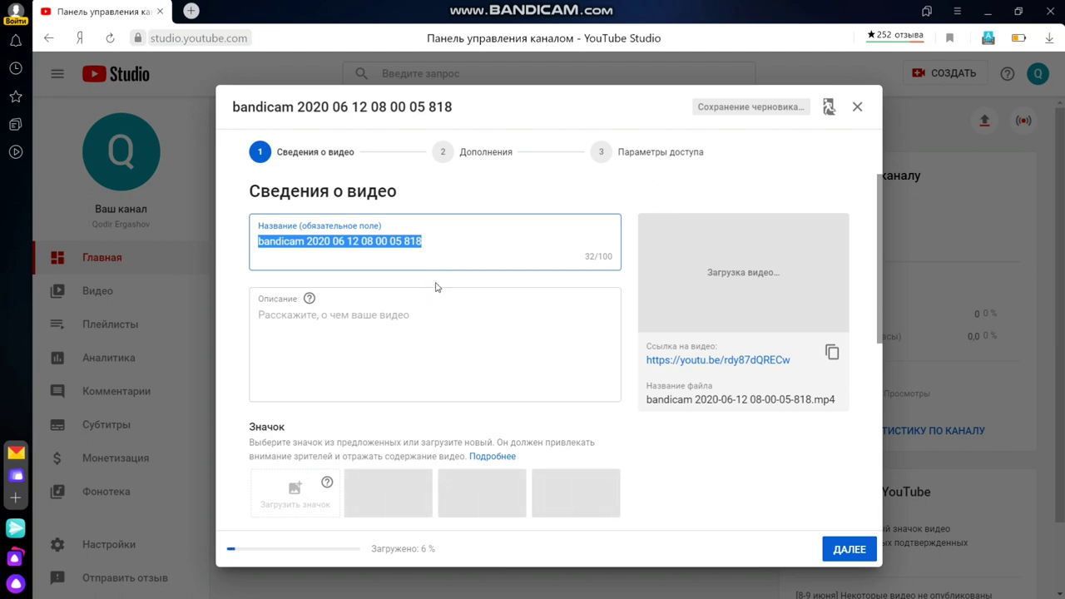
# Replace the video's default title with "youtube kanal sozlash"
pyautogui.press('BackSpace')
pyautogui.write('yout')
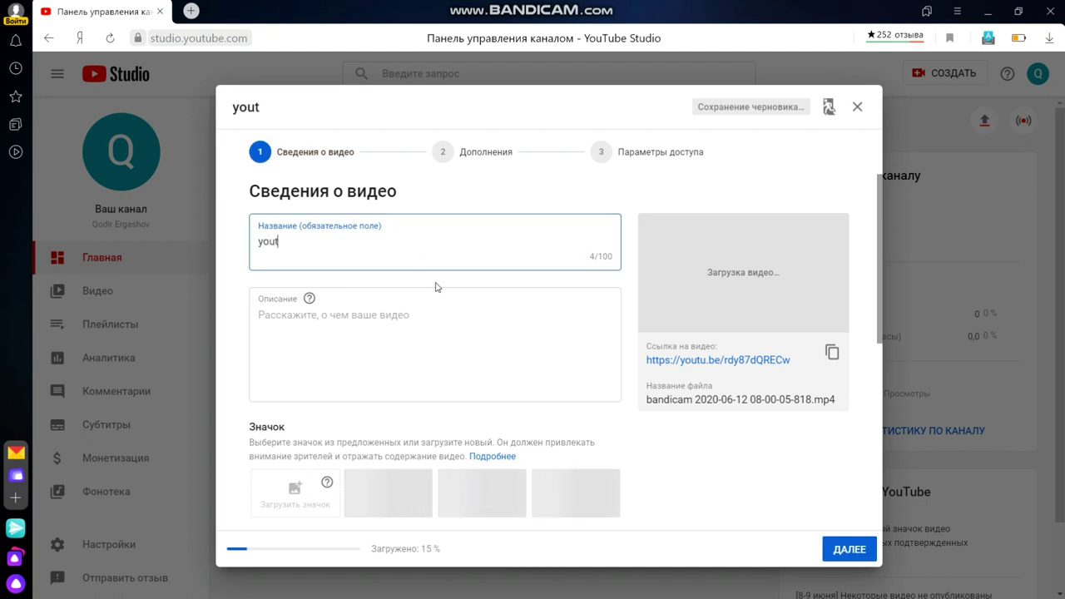
pyautogui.write('ube')
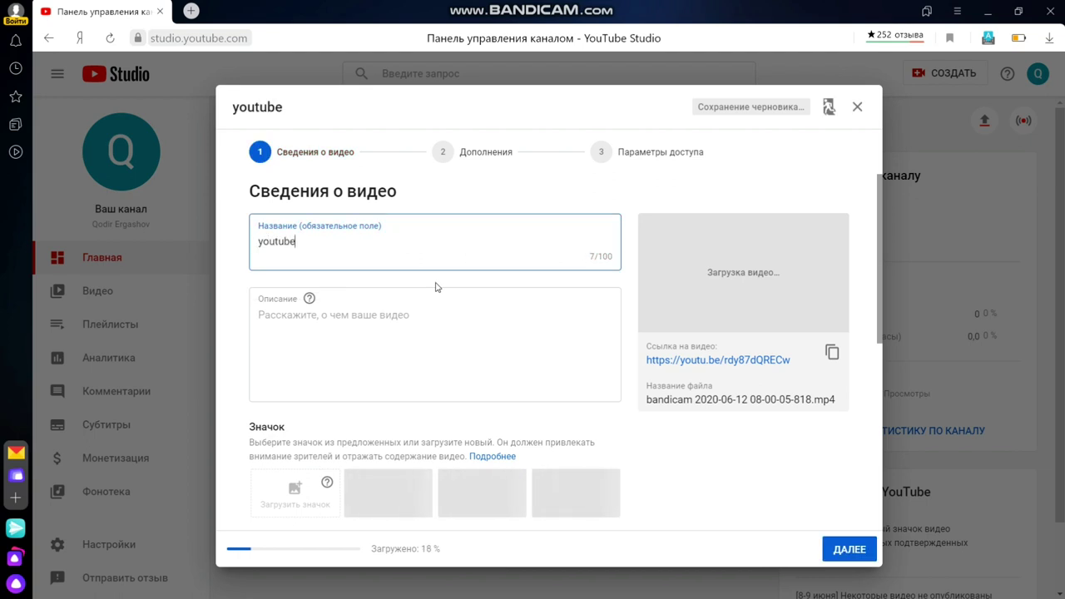
pyautogui.write(' ka')
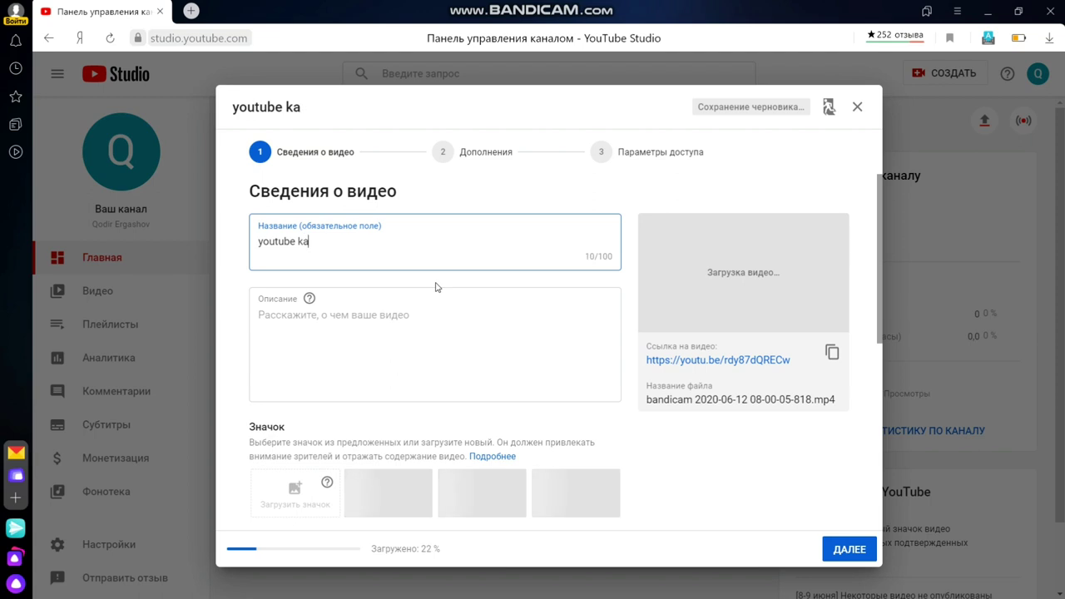
pyautogui.write('nan')
pyautogui.press('BackSpace')
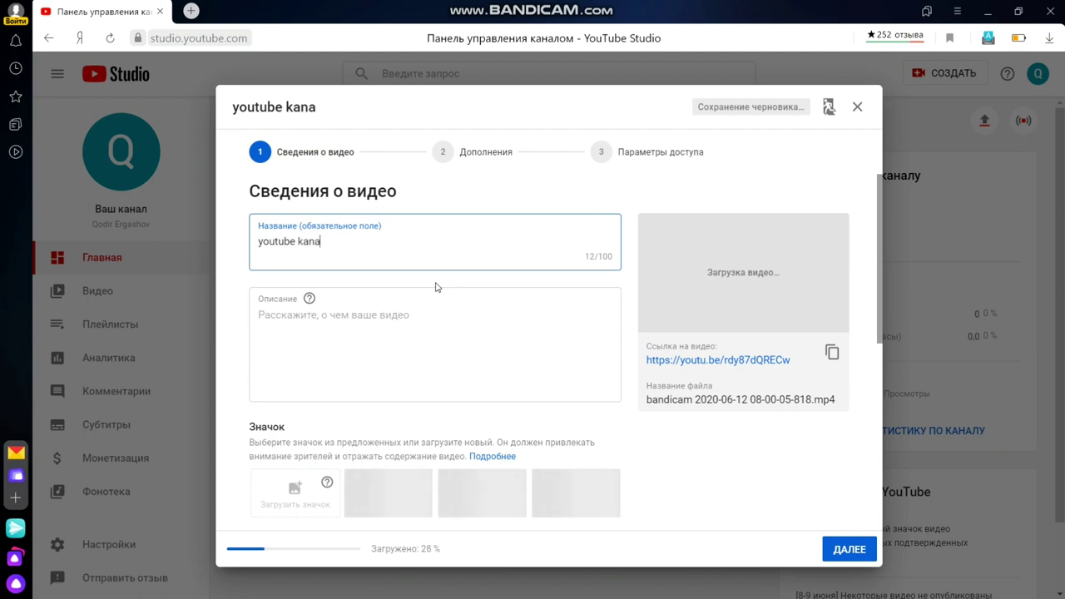
pyautogui.write('l ')
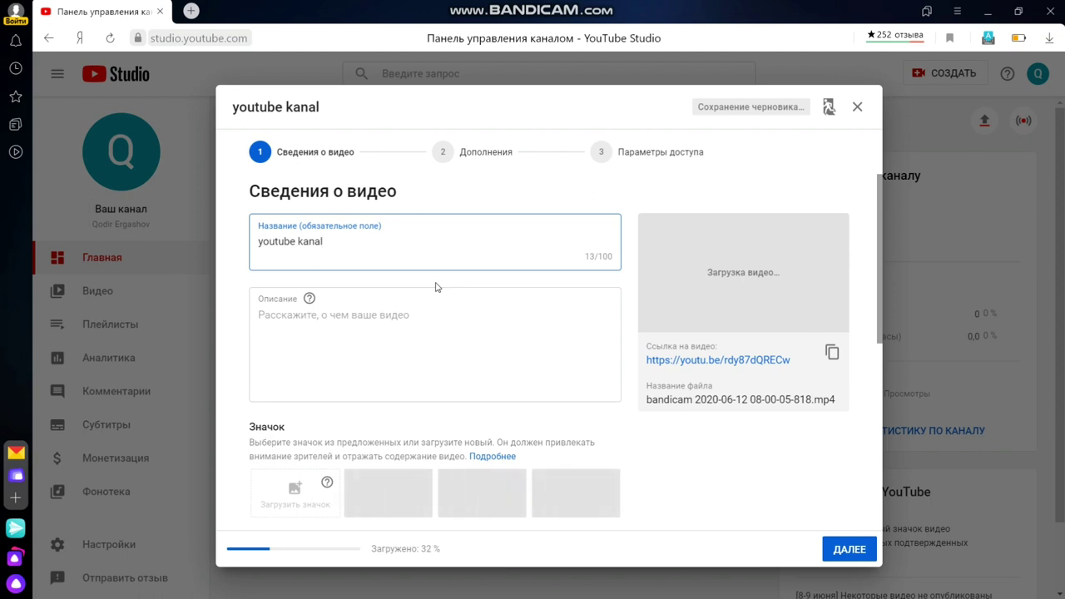
pyautogui.write('soz')
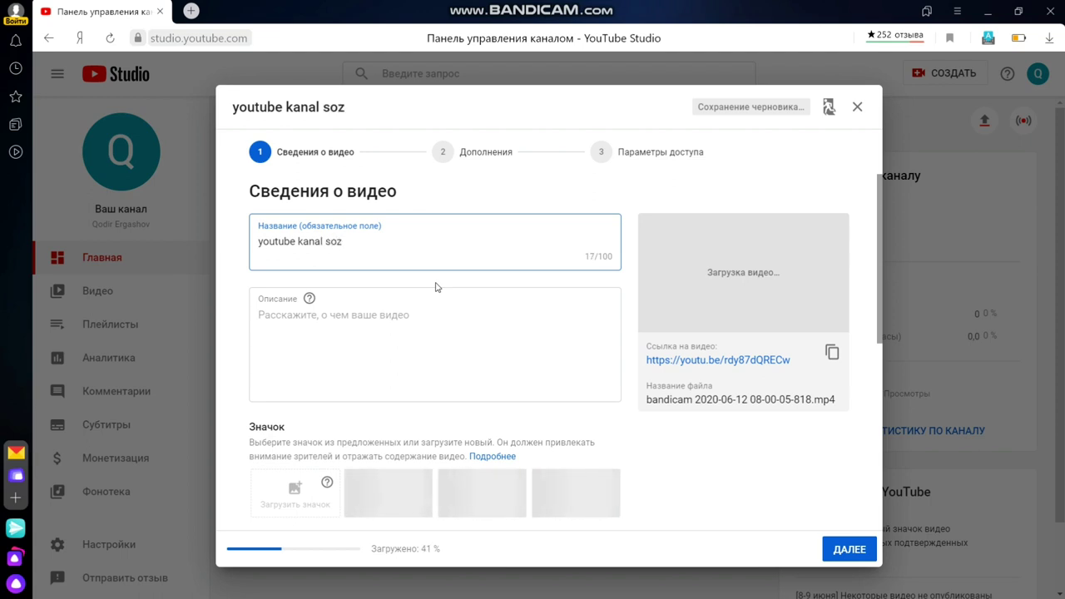
pyautogui.write('lash')
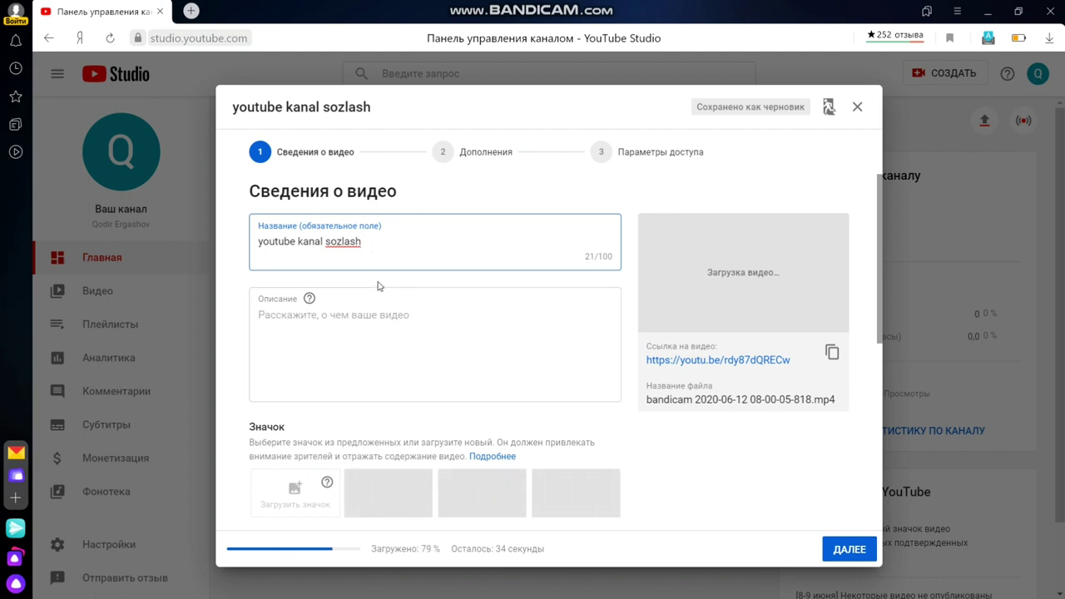
# Paste the copied text beginning "Assalumu alekum do'stlar" into the video's description
pyautogui.click(312, 350)
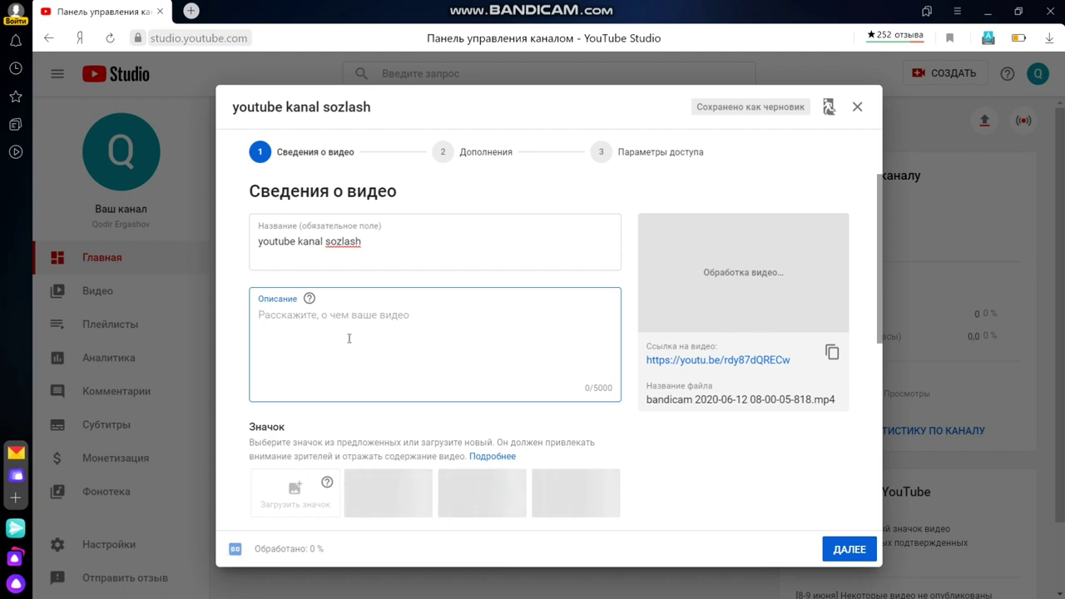
pyautogui.rightClick(292, 332)
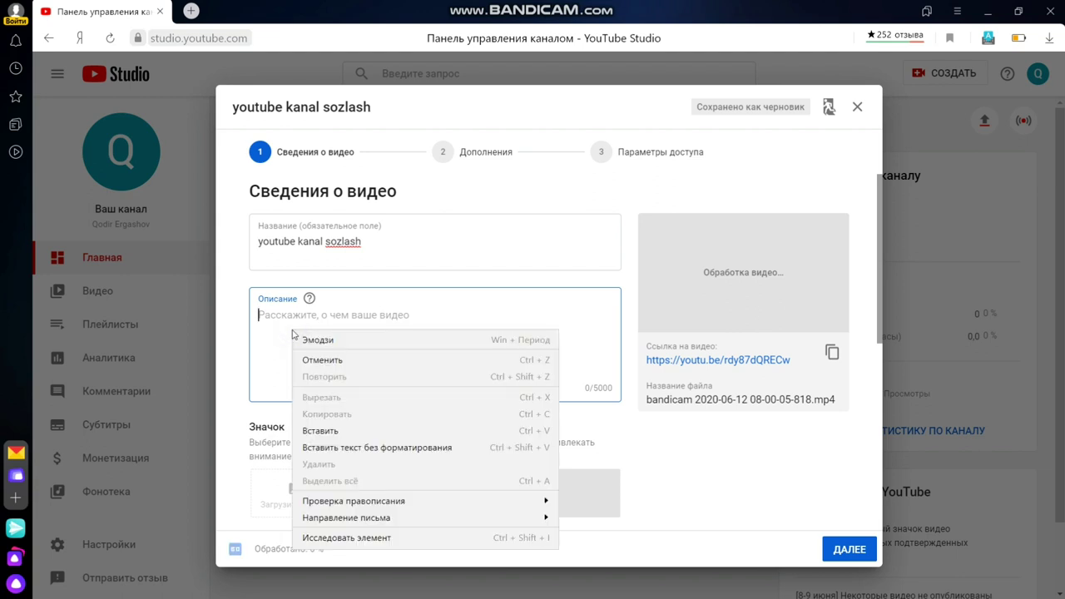
pyautogui.click(329, 433)
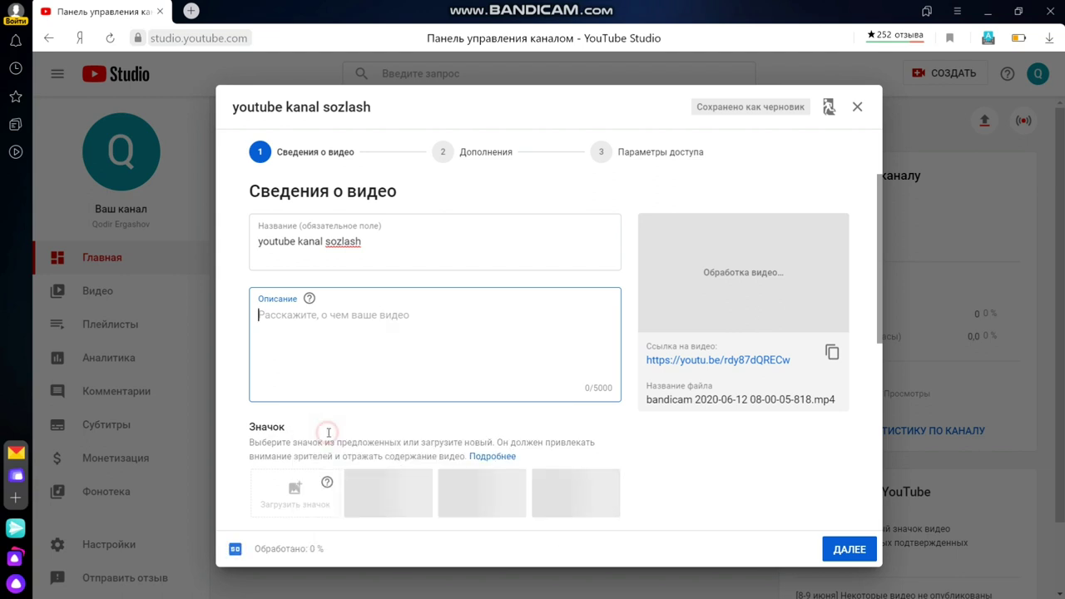
pyautogui.write("Assalumu alekum do'stlar bugungi video da YouTube kanalni tez va oson Rivojlantirish uchun eng asosiy qiladigon ishimiz Chiroylik kamintariya yozish va birinchilardan bo'lib yozish kerak shunda tezroq rivojlanadi kanal _______________________________________________________ Vaqtizni olganim uchun rozi bo'ling  Kimga yordam kerak bo'lsa Telagiram https://t.me/Daminik8080")
pyautogui.scroll(-1, 497, 333)
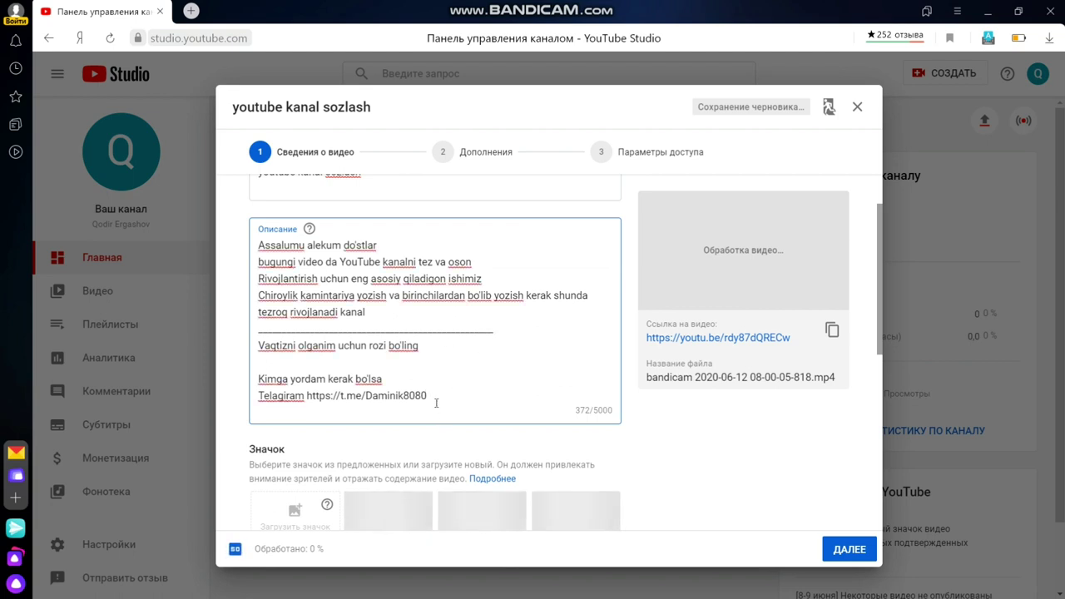
pyautogui.scroll(-1, 480, 350)
# Add seven line breaks after the Telegram link ending the description and enter the hashtag #youtubekanalsozlash
pyautogui.hotkey('ctrl', 'a')
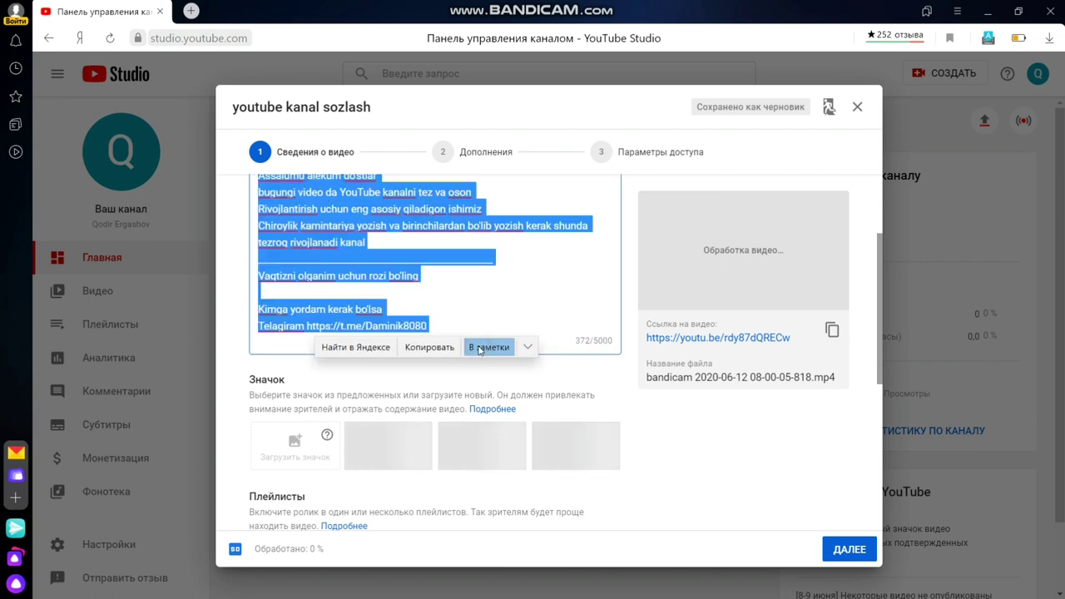
pyautogui.click(486, 326)
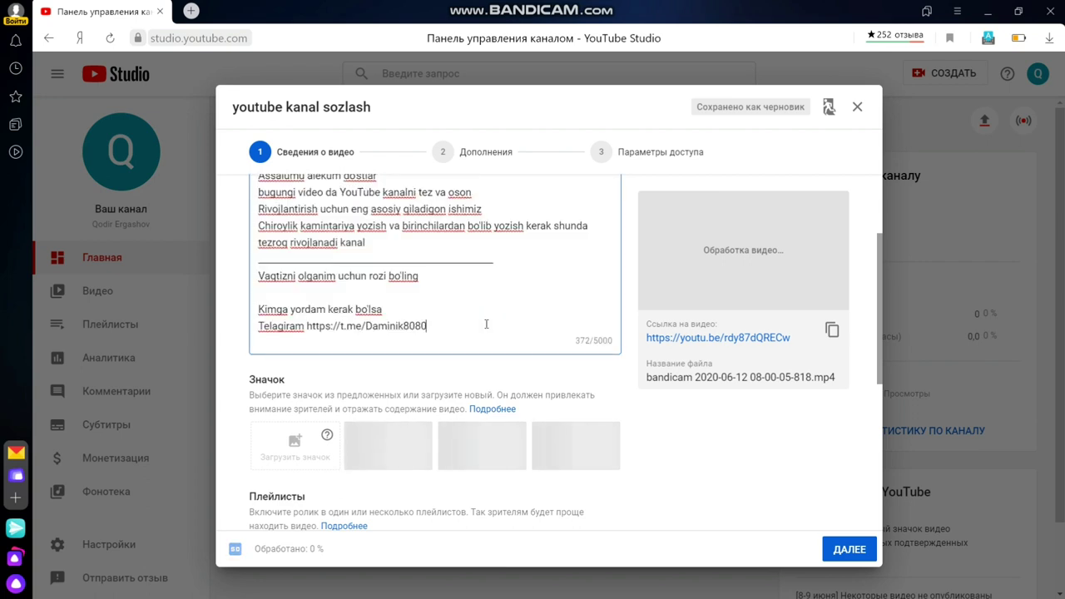
pyautogui.press('Return')
pyautogui.press('Return')
pyautogui.press('Return')
pyautogui.press('Return')
pyautogui.press('Return')
pyautogui.press('Return')
pyautogui.press('Return')
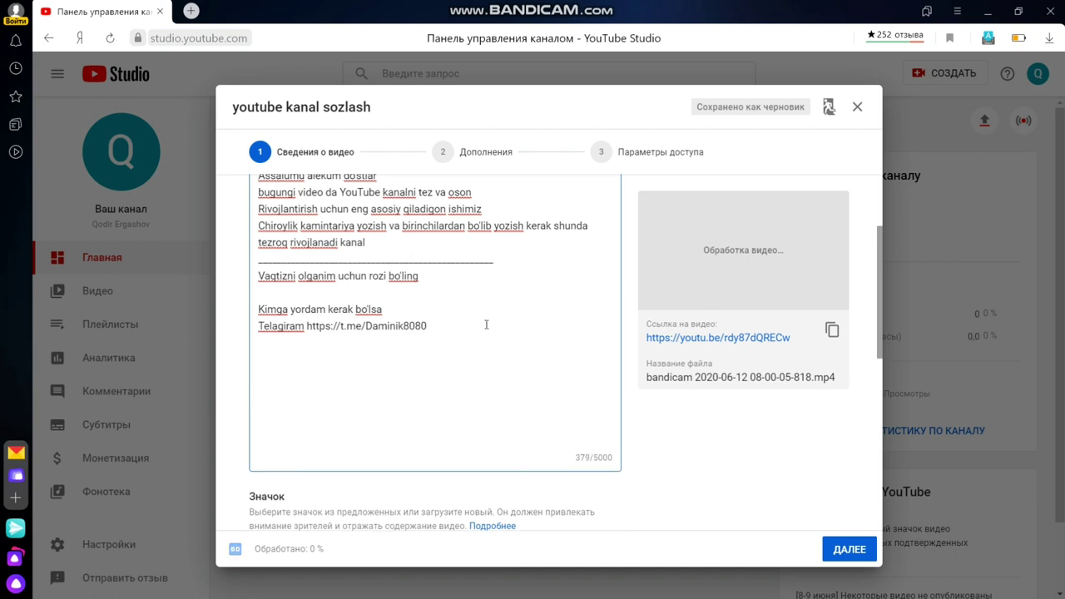
pyautogui.write('#')
pyautogui.write('youtu')
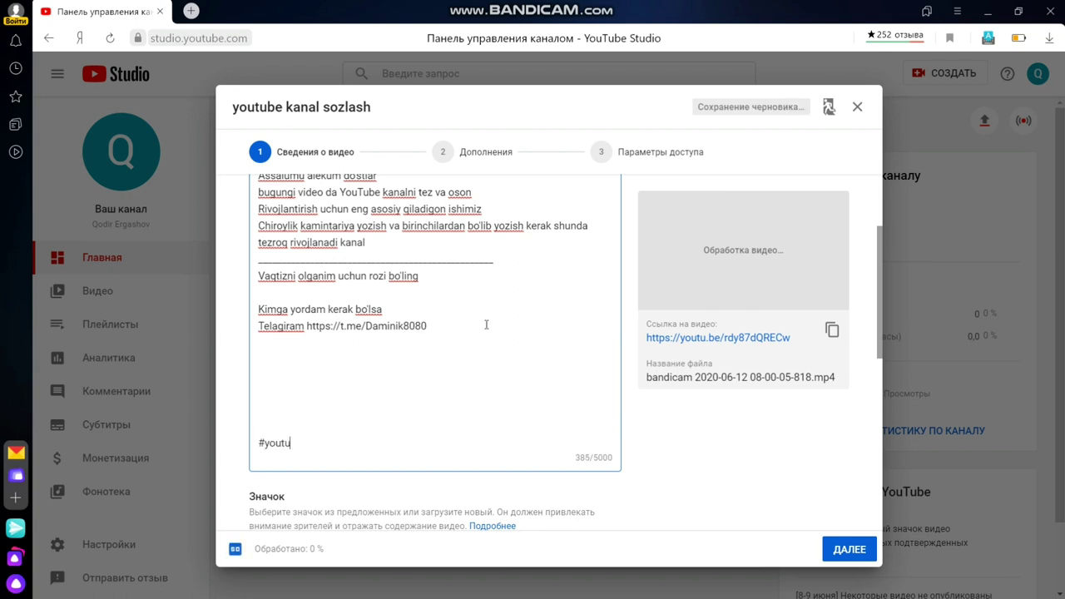
pyautogui.write('bekanalso')
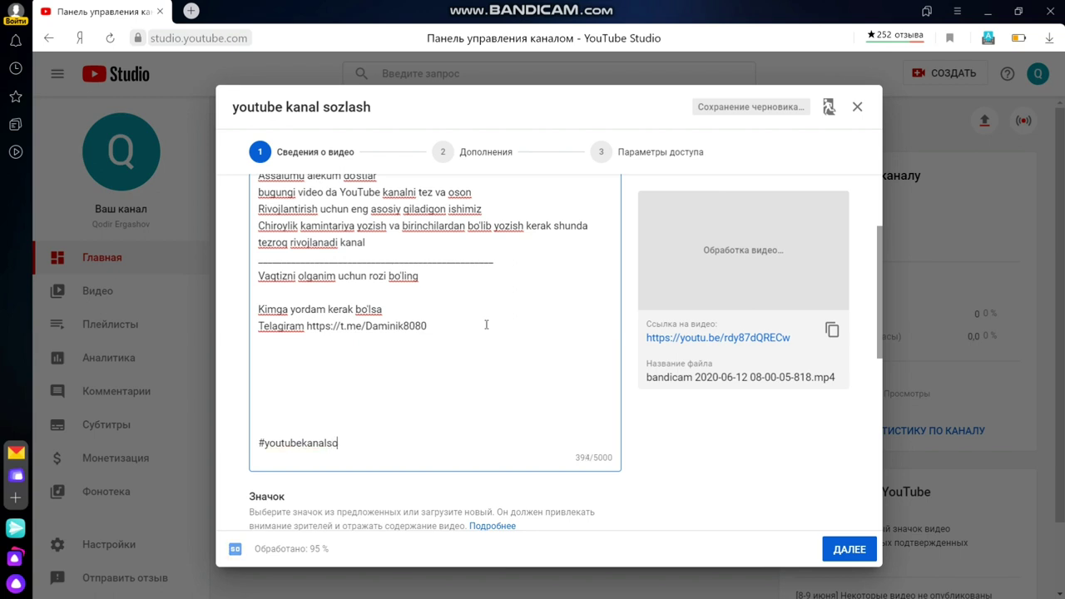
pyautogui.write('zlash')
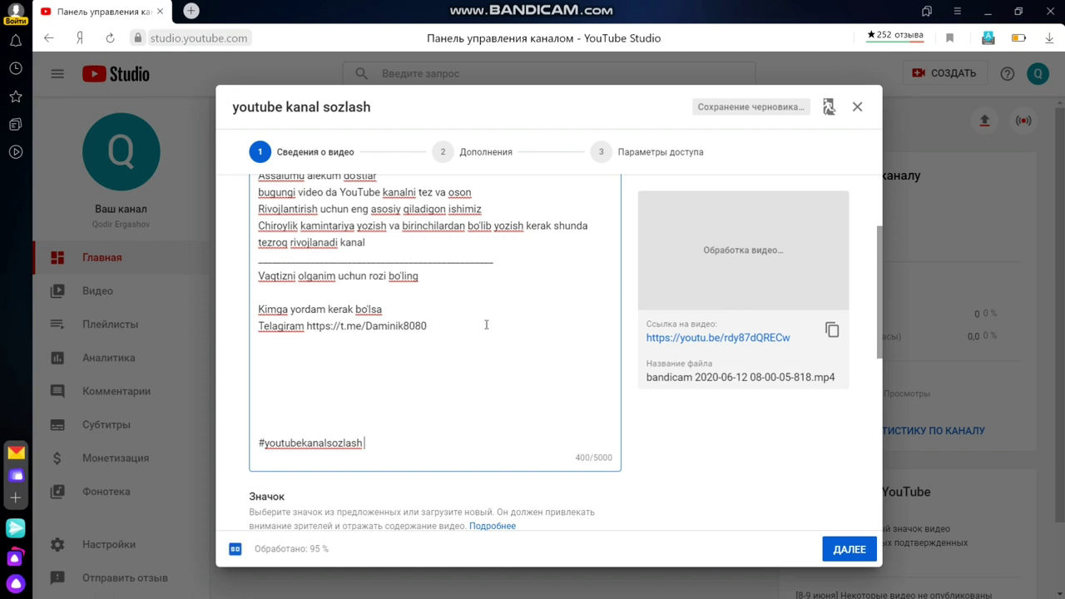
# Add the hashtag #youtubekanalrivojlantirish after the first hashtag in the description
pyautogui.write('#youtube')
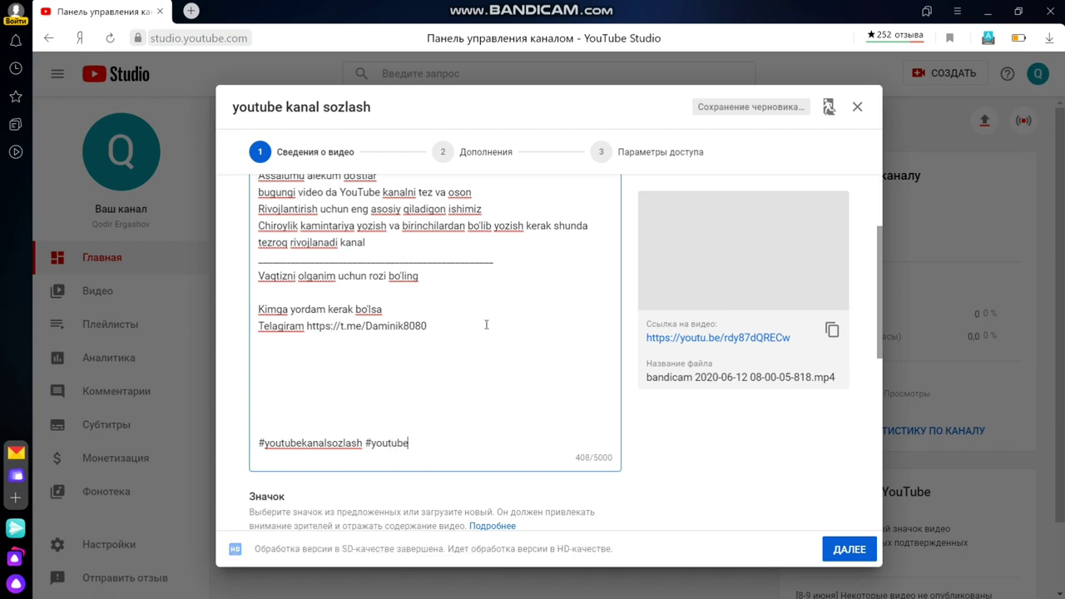
pyautogui.write('kanal')
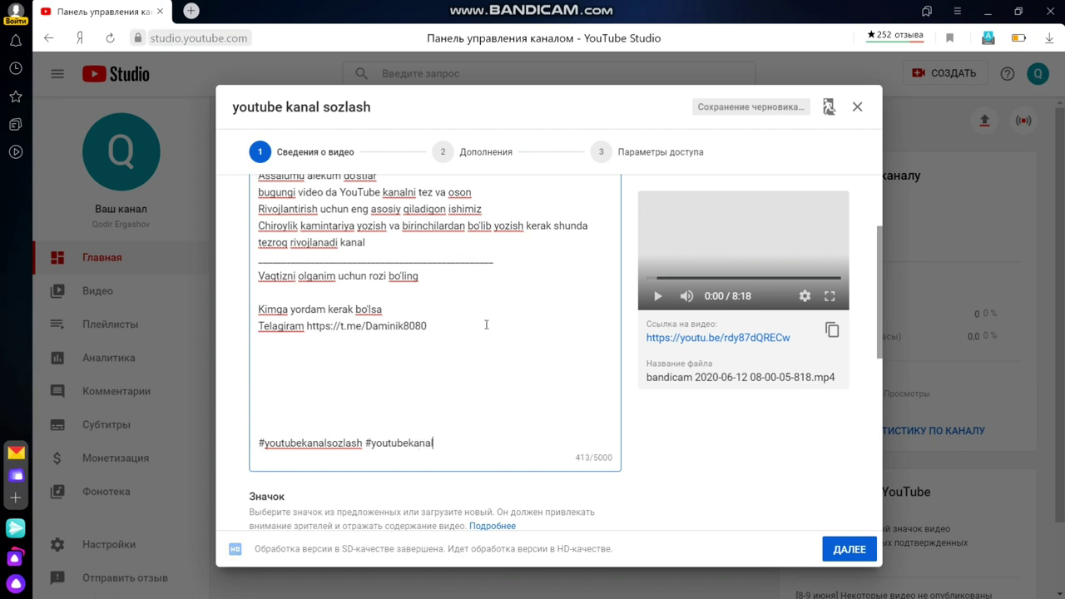
pyautogui.press('BackSpace')
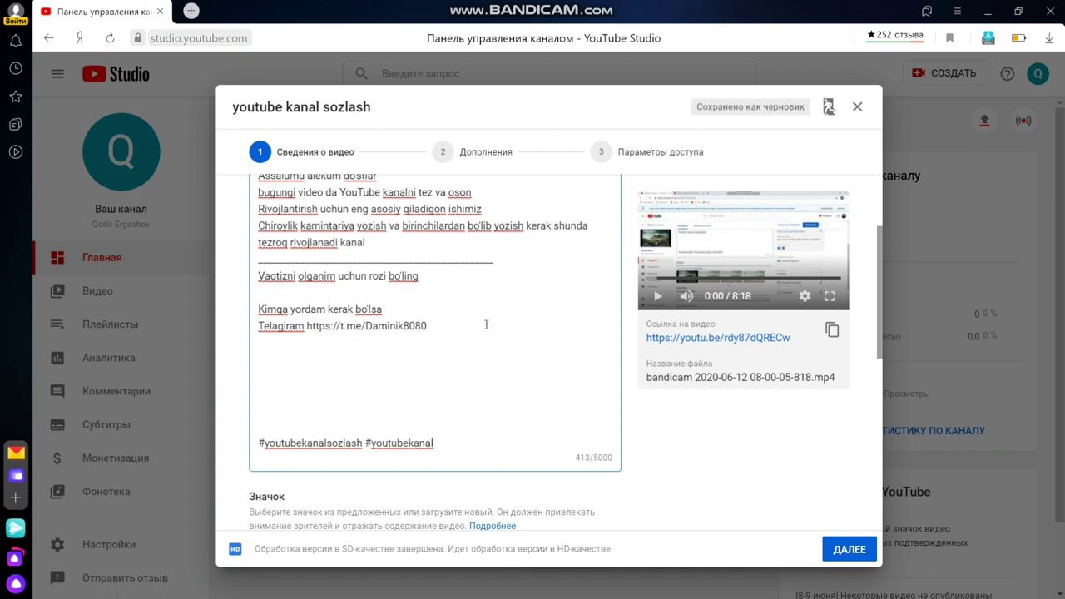
pyautogui.write('tivoj')
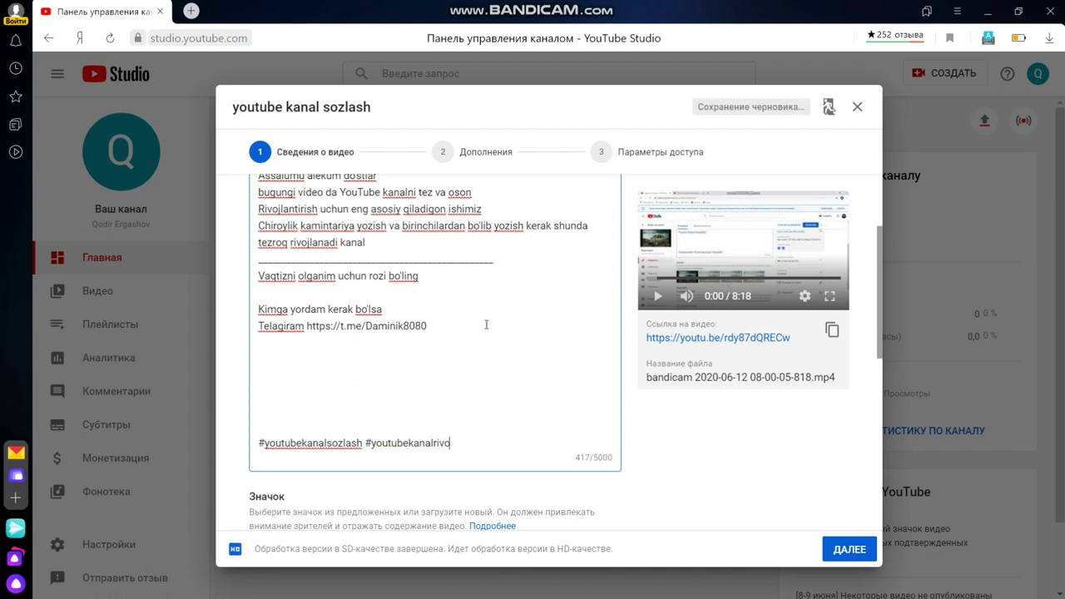
pyautogui.write('s')
pyautogui.press('BackSpace')
pyautogui.write('antirish')
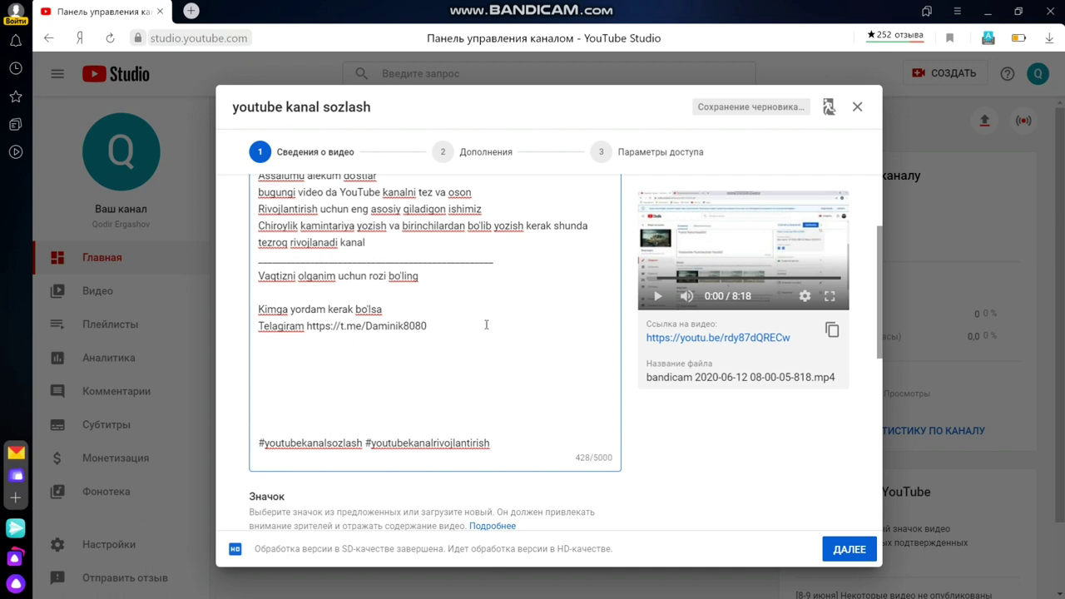
# Add the hashtag #youtubedapulishlash as the third hashtag on the same line of the description
pyautogui.write('#youtubedapul')
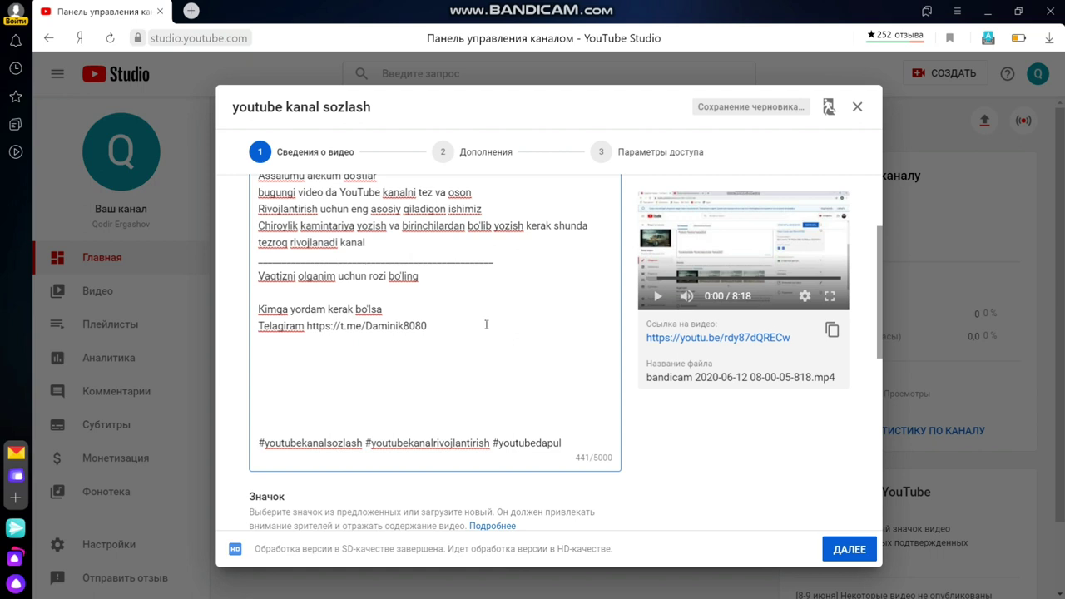
pyautogui.write('l')
pyautogui.write('shlash')
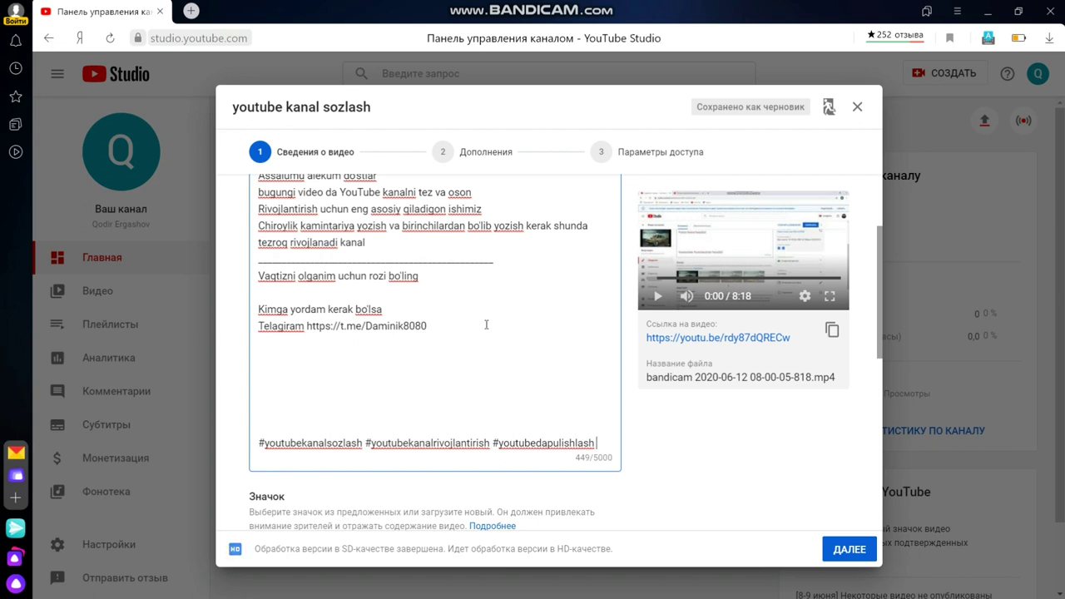
# Add the hashtag #youtubekanalochish on a new line at the end of the description and review the video details
pyautogui.press('Return')
pyautogui.write('#')
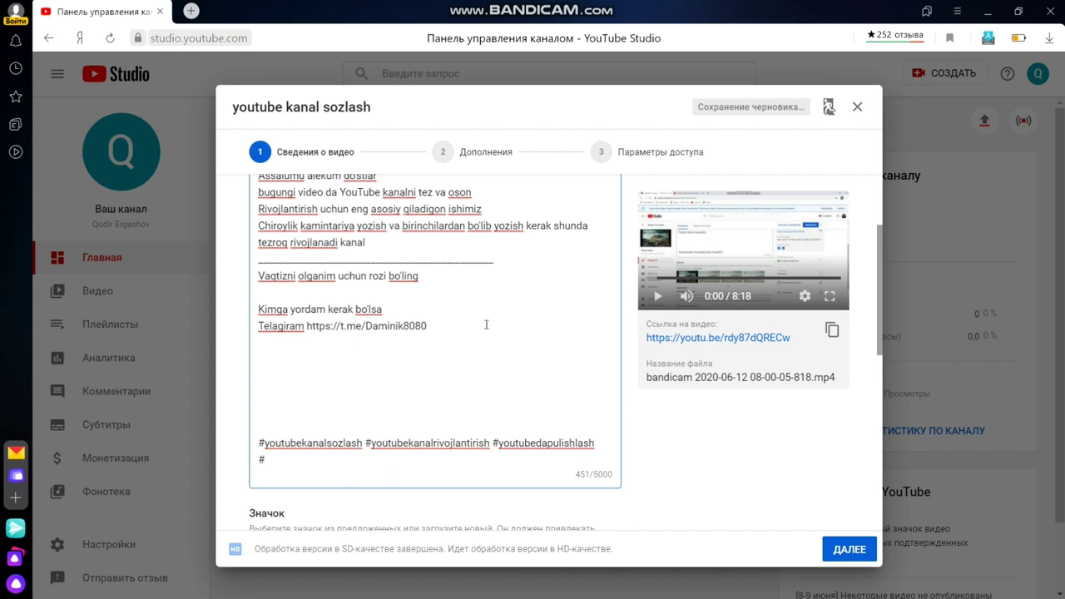
pyautogui.write('y')
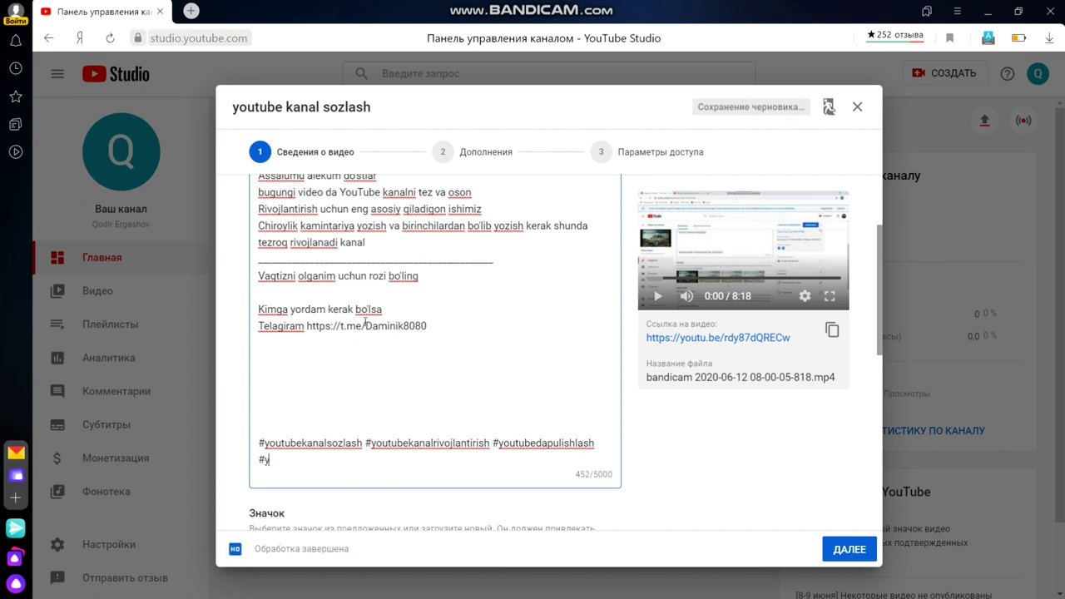
pyautogui.write('outubekanalochish')
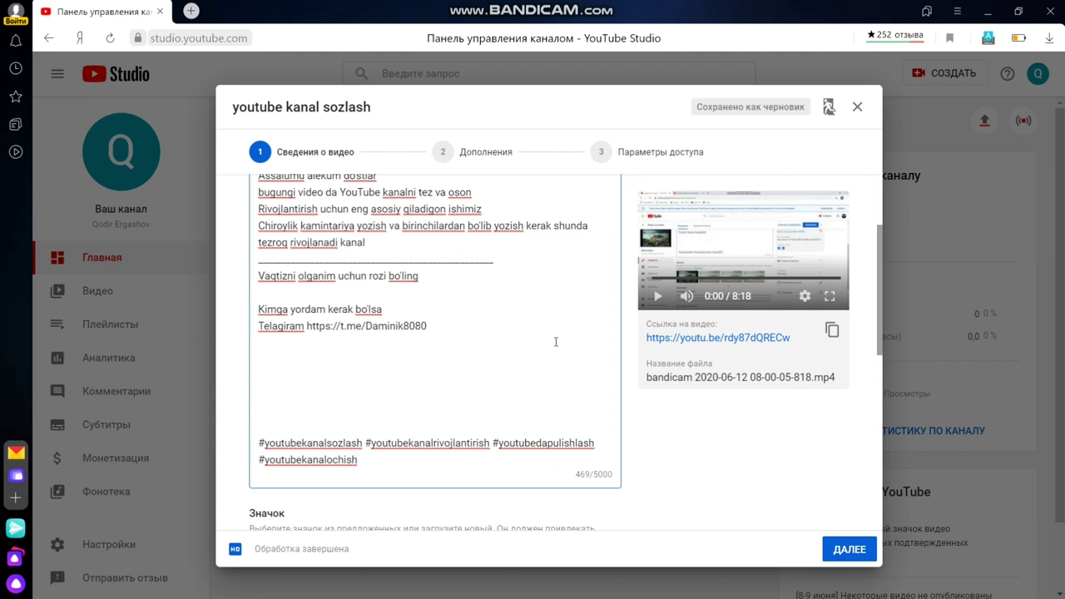
pyautogui.scroll(3, 541, 337)
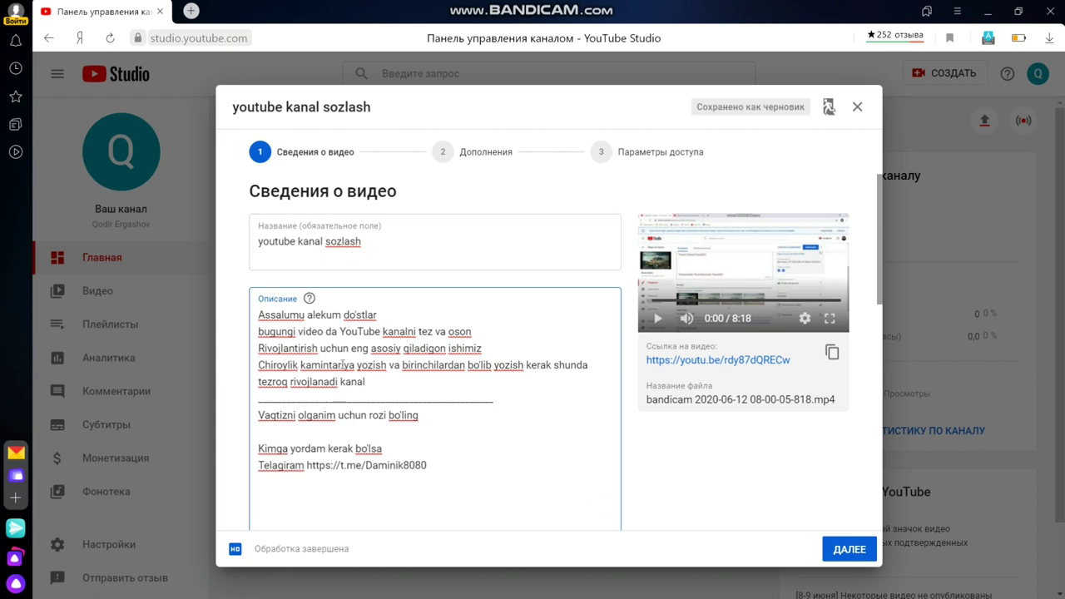
pyautogui.scroll(-5, 342, 364)
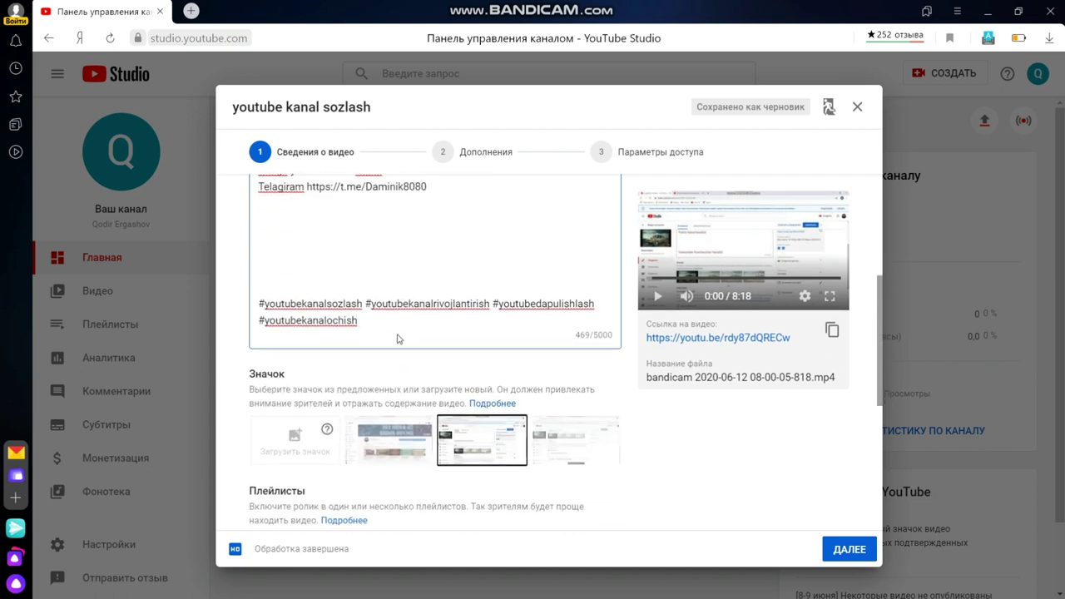
# Set the video's audience to "Видео не для детей"
pyautogui.scroll(-4, 391, 348)
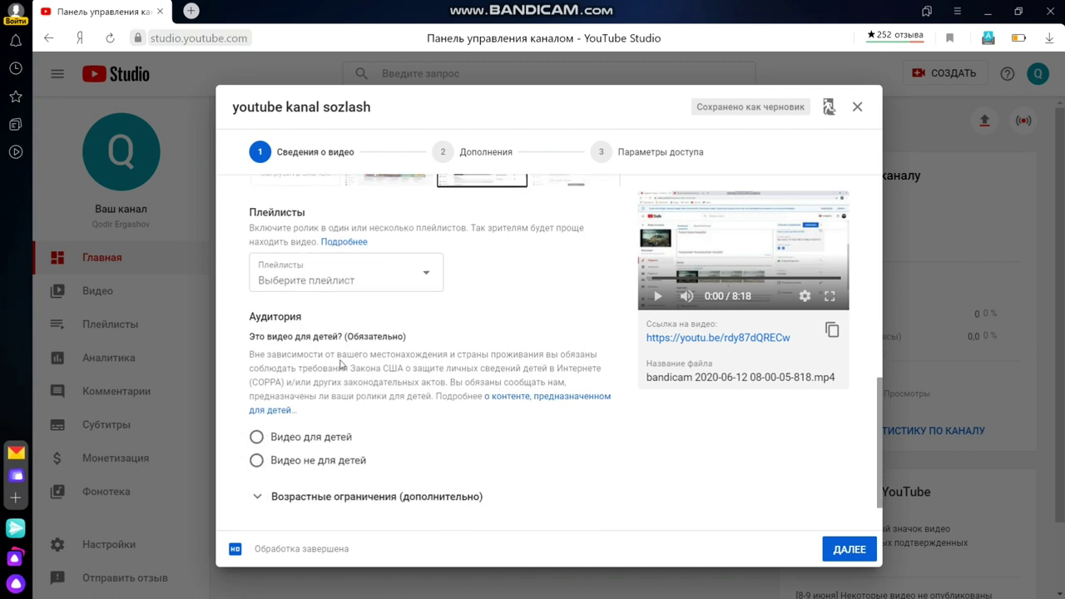
pyautogui.scroll(-1, 342, 366)
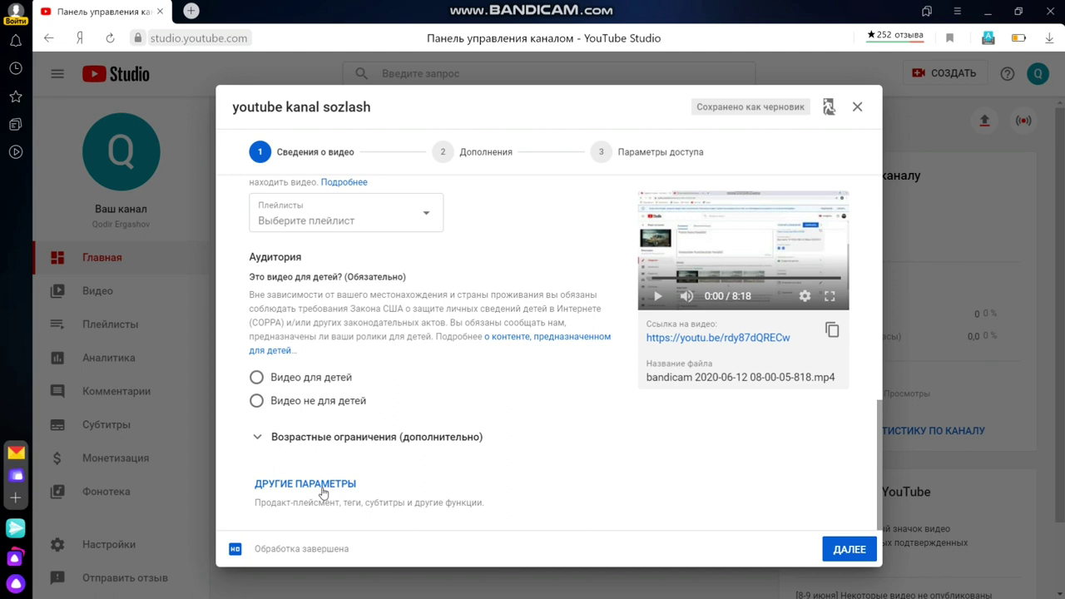
pyautogui.click(257, 403)
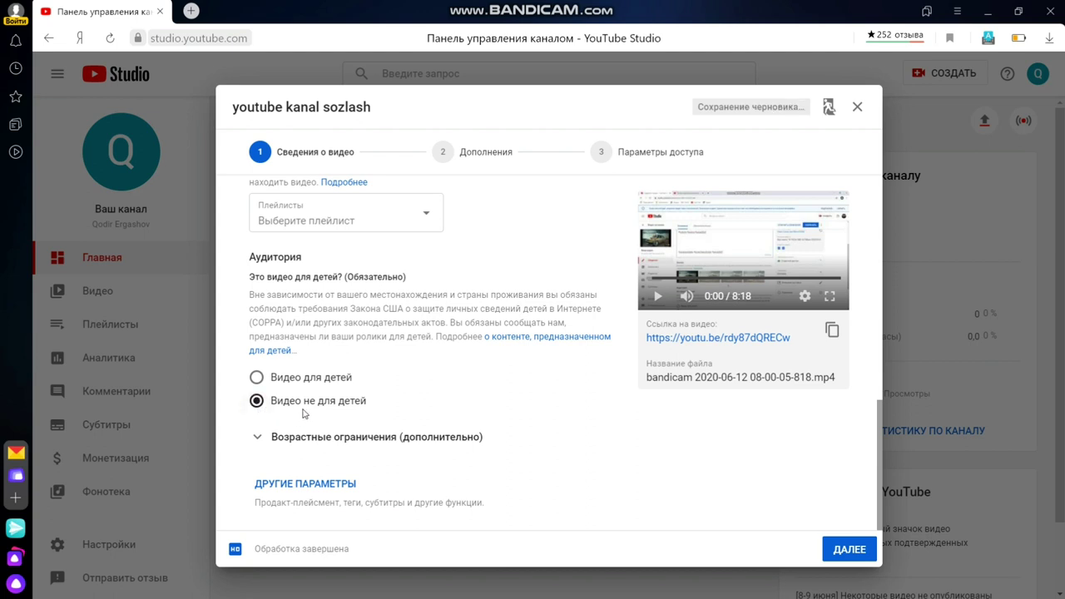
# Show the additional video parameters and add the tags "youtube kanal sozlash" and "youtubeda pul ishlash"
pyautogui.click(303, 487)
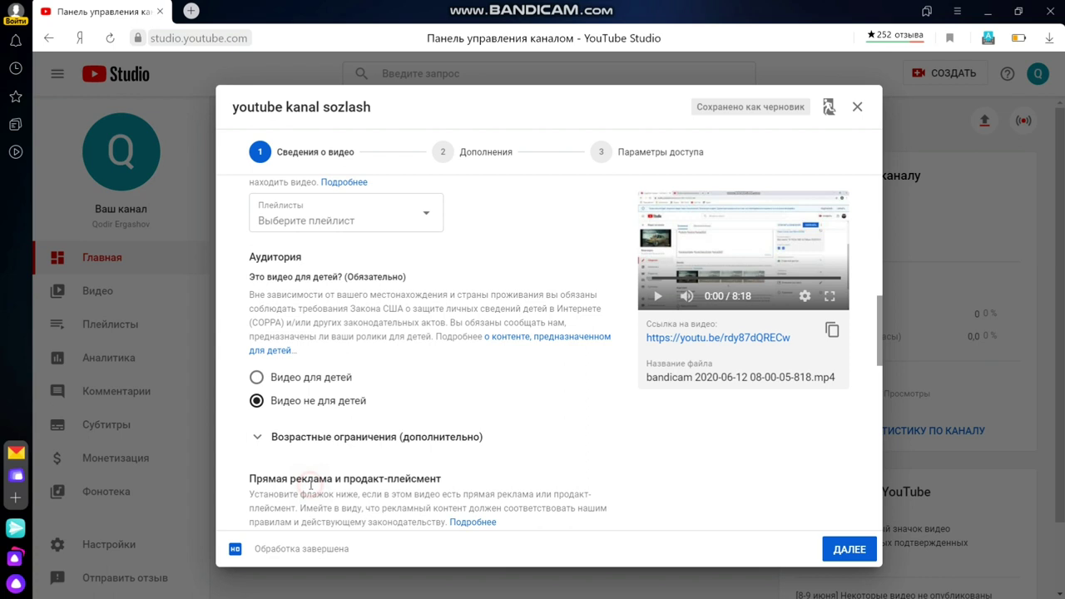
pyautogui.scroll(-1, 315, 489)
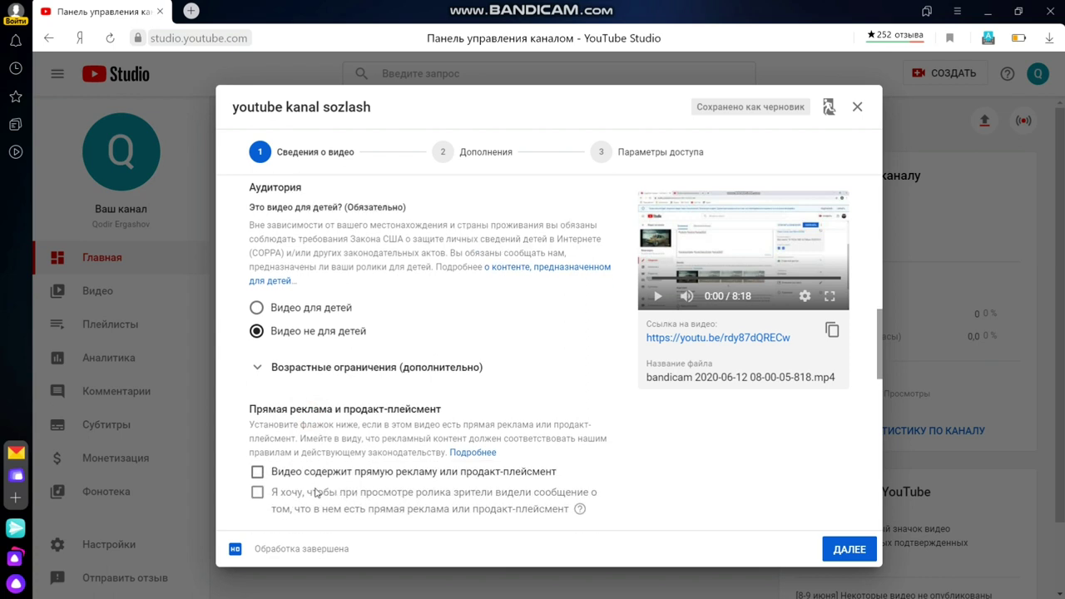
pyautogui.scroll(-2, 316, 492)
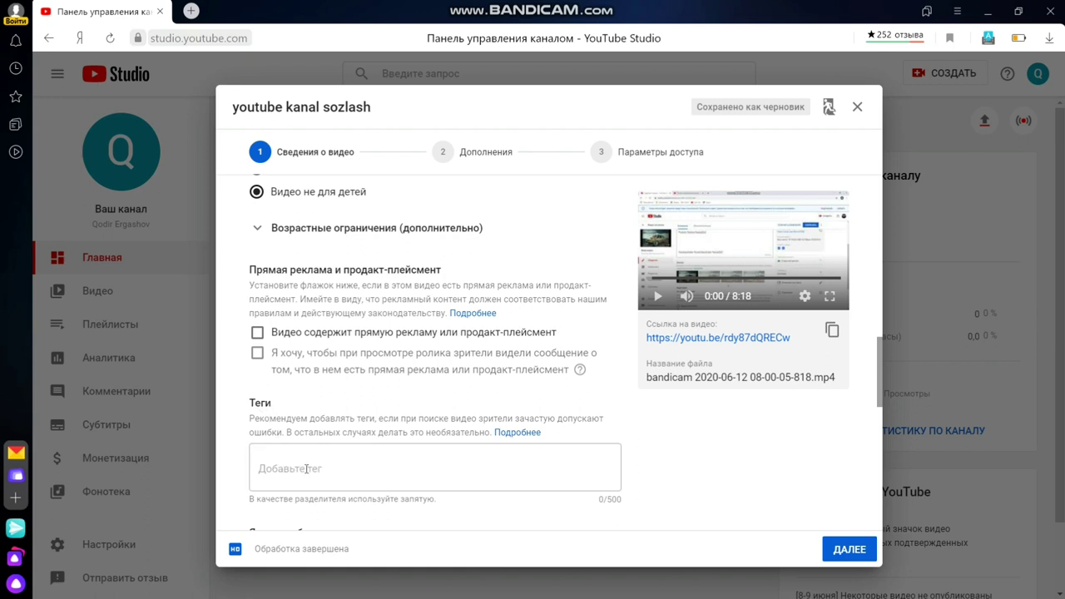
pyautogui.click(312, 472)
pyautogui.write('you')
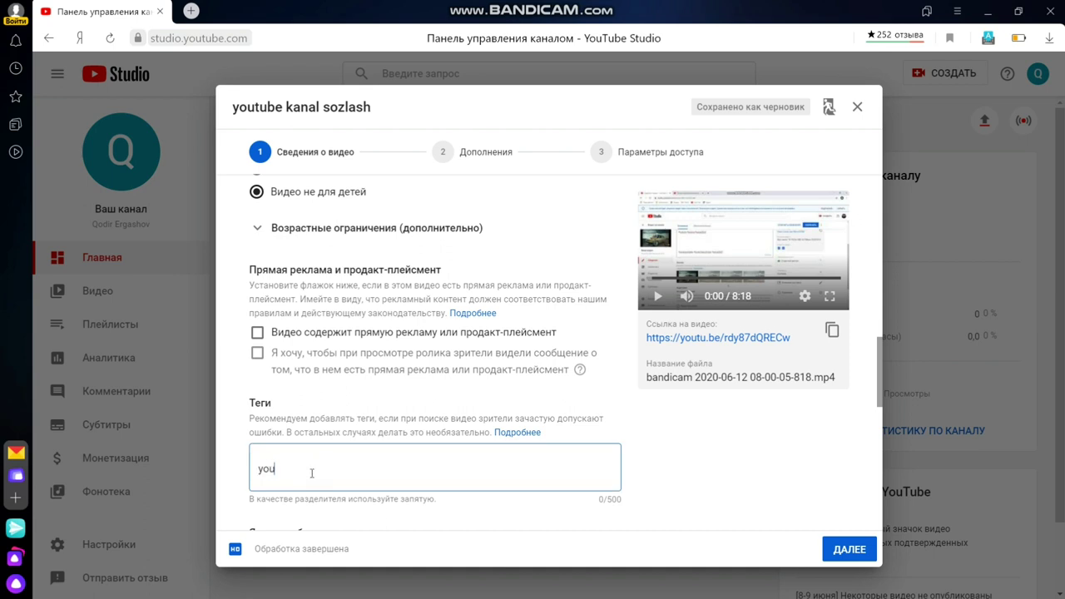
pyautogui.write('tube kanal sozlash')
pyautogui.press('Return')
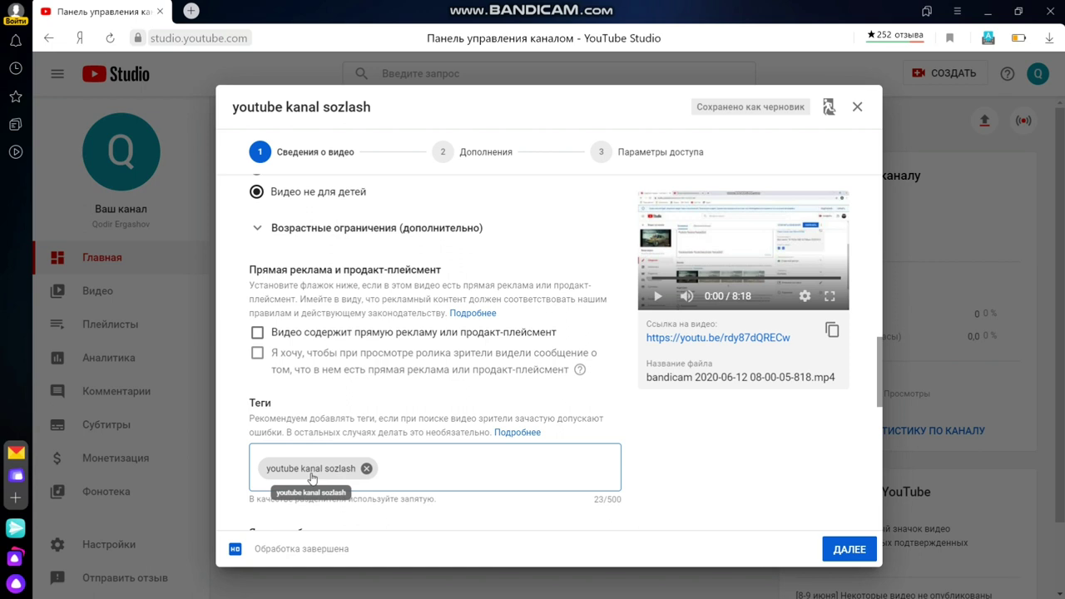
pyautogui.write('youtubeda pul ishlash')
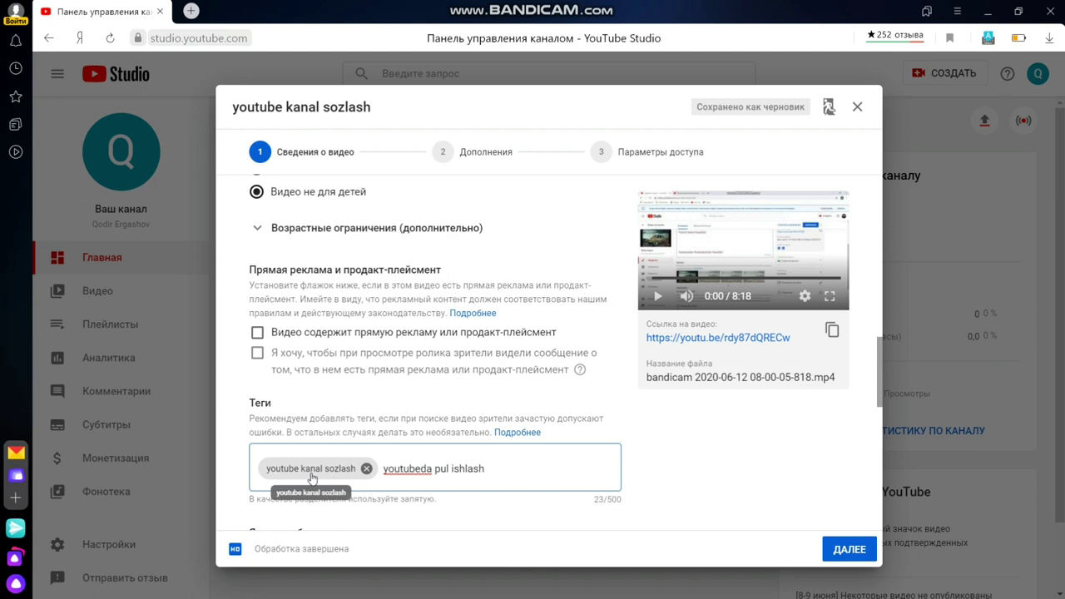
pyautogui.press('Return')
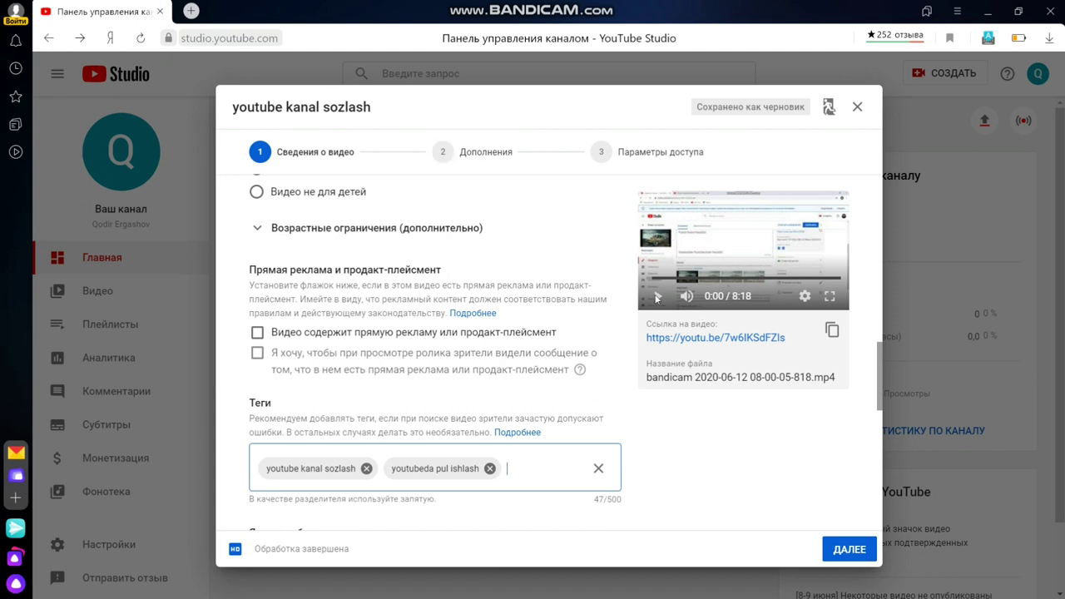
# Answer the required audience question with "Видео не для детей" and proceed to the Дополнения stage
pyautogui.click(848, 550)
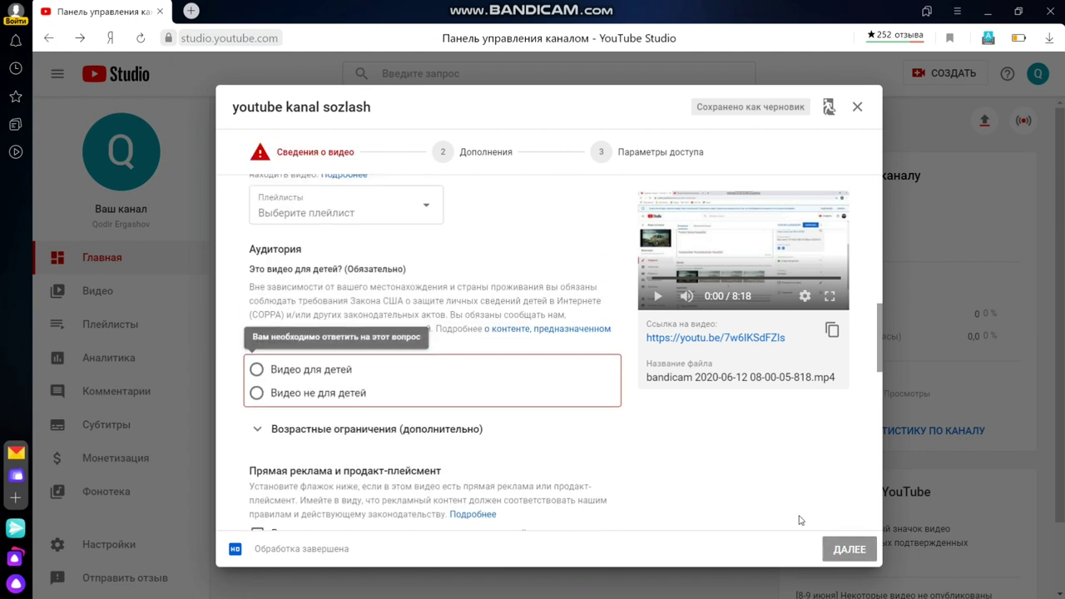
pyautogui.click(268, 396)
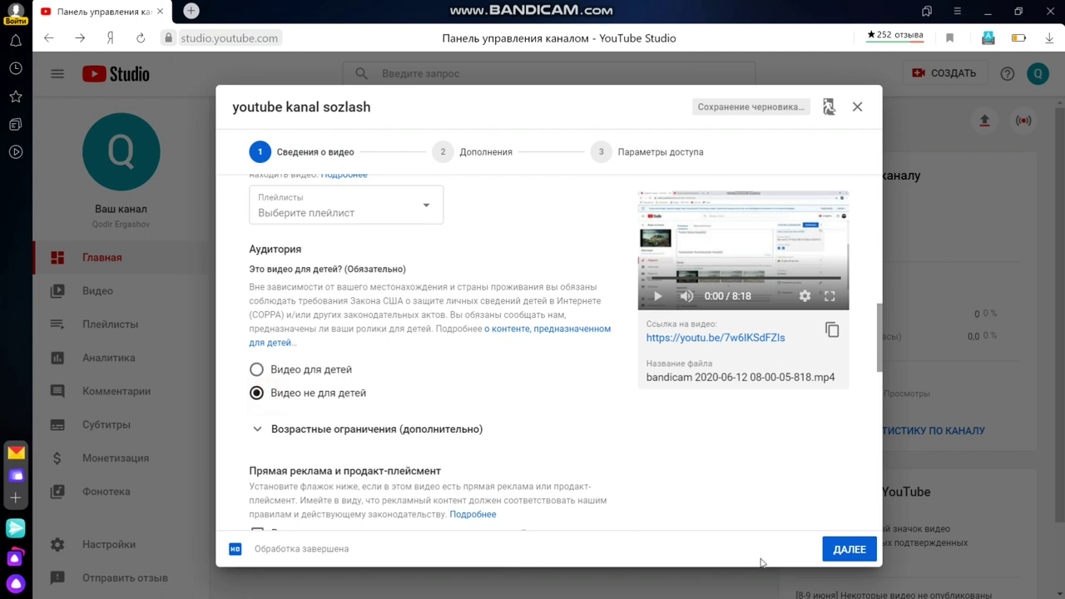
pyautogui.click(849, 549)
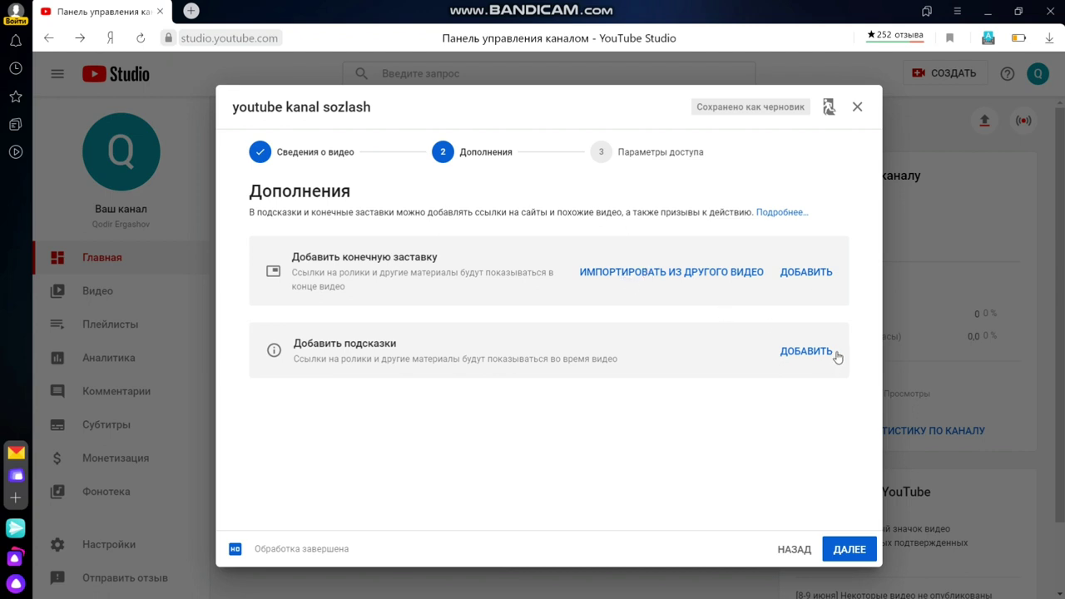
# Skip the end screen and cards, publish the video with "Открытый доступ" visibility, and dismiss the sharing dialog
pyautogui.click(849, 550)
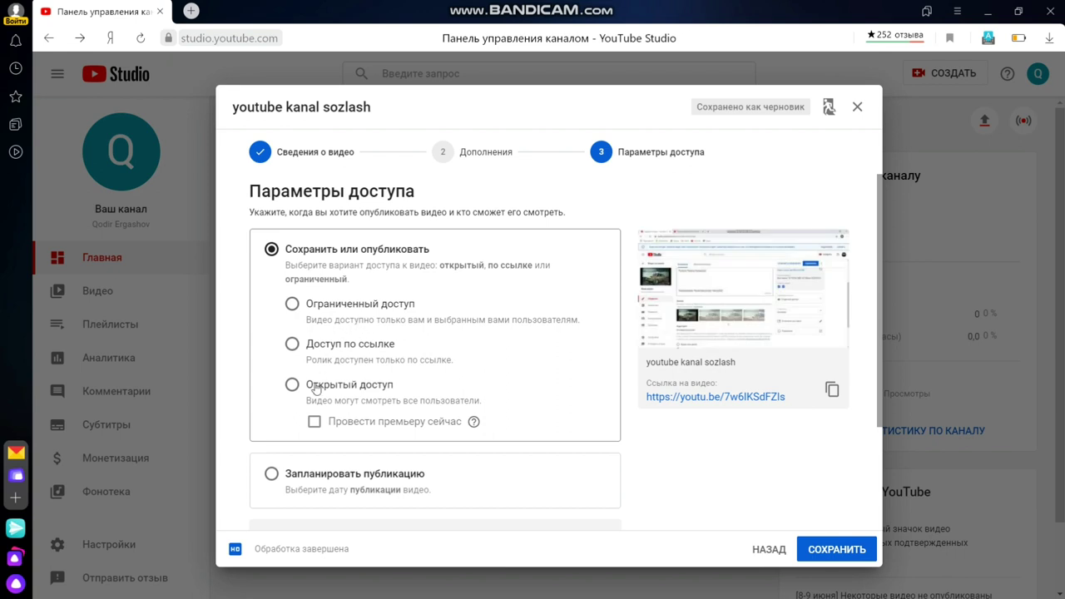
pyautogui.click(292, 385)
pyautogui.click(804, 550)
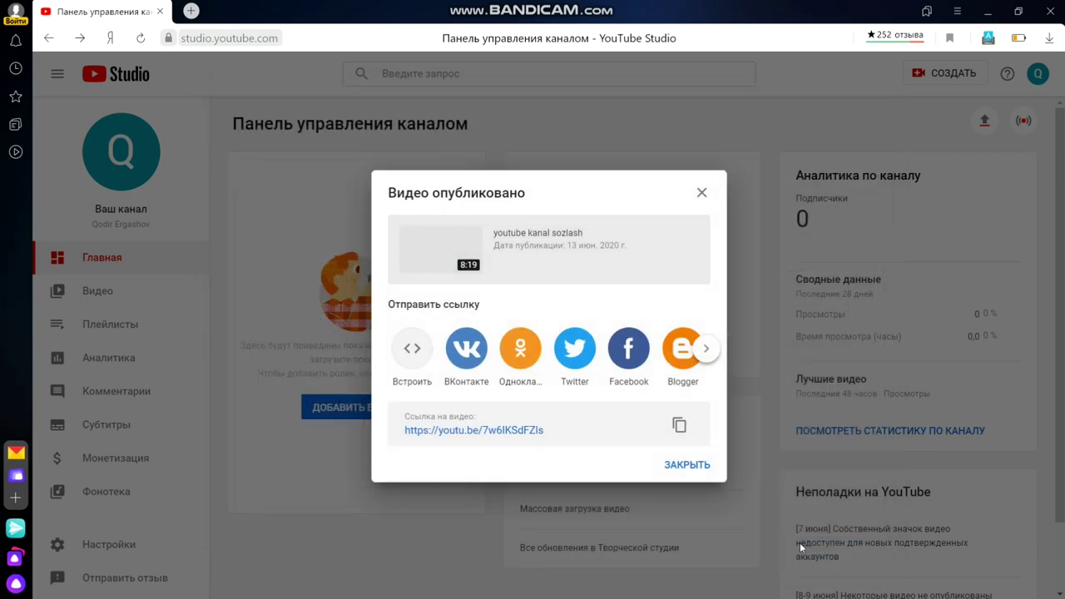
pyautogui.click(684, 468)
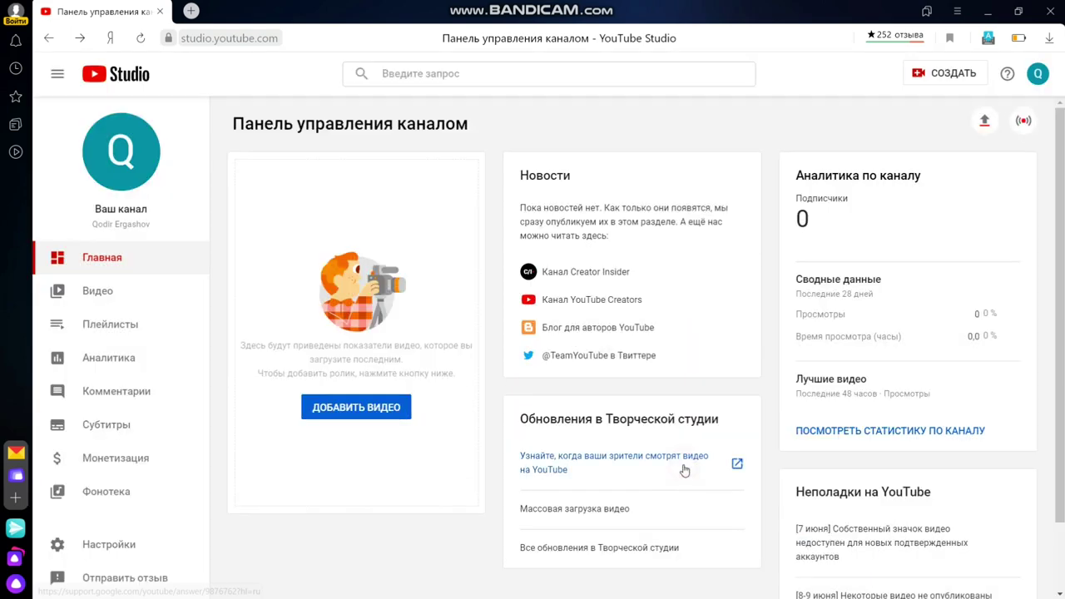
# Open the published video's details from the channel's video list and review its description, hashtags, thumbnail, audience and tags
pyautogui.click(96, 296)
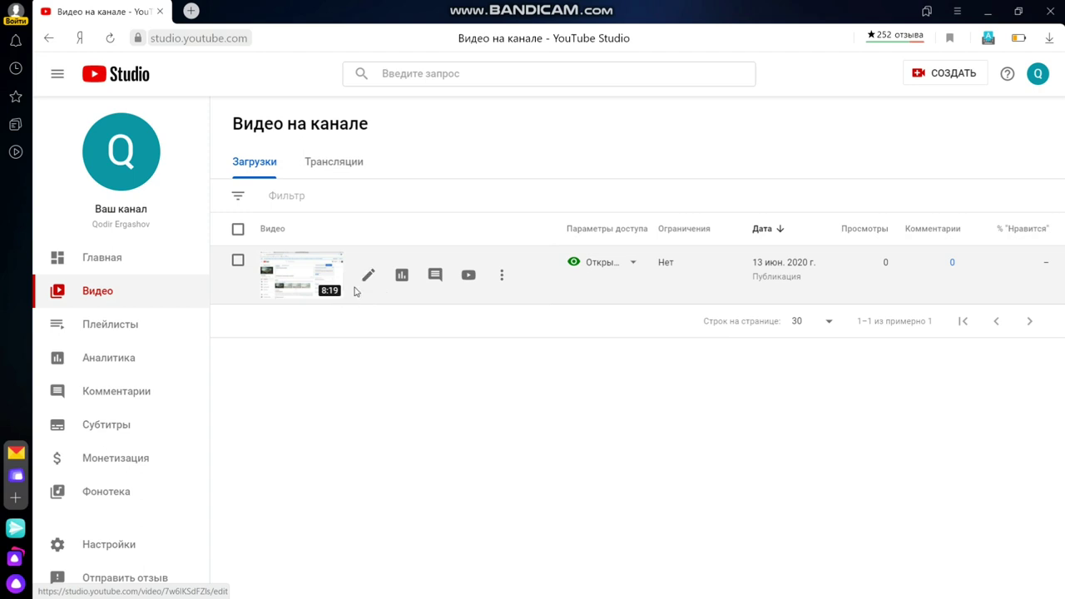
pyautogui.click(372, 279)
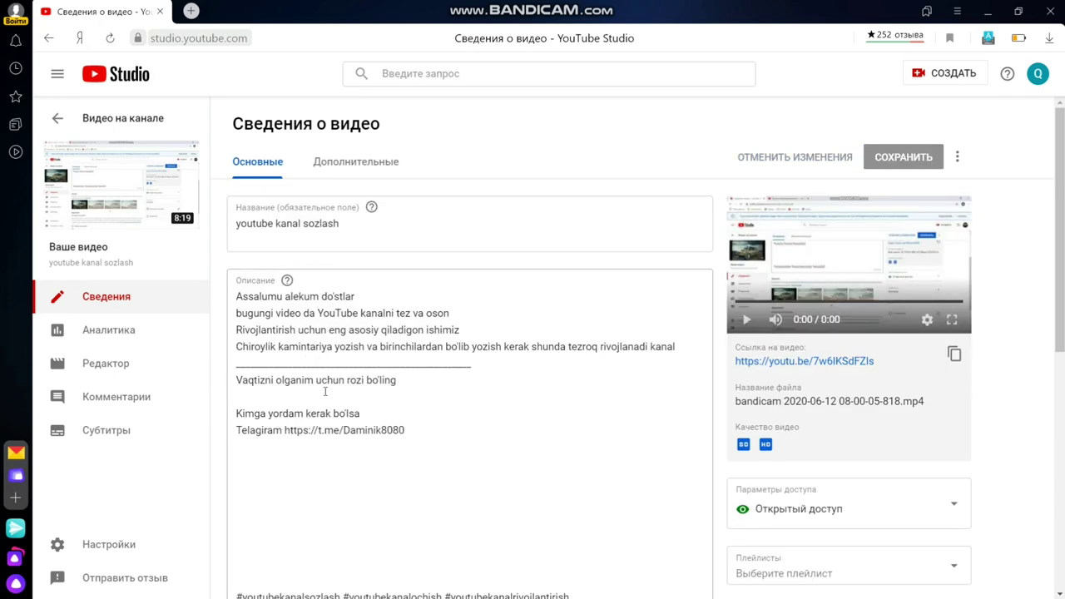
pyautogui.scroll(-3, 318, 358)
pyautogui.scroll(2, 396, 294)
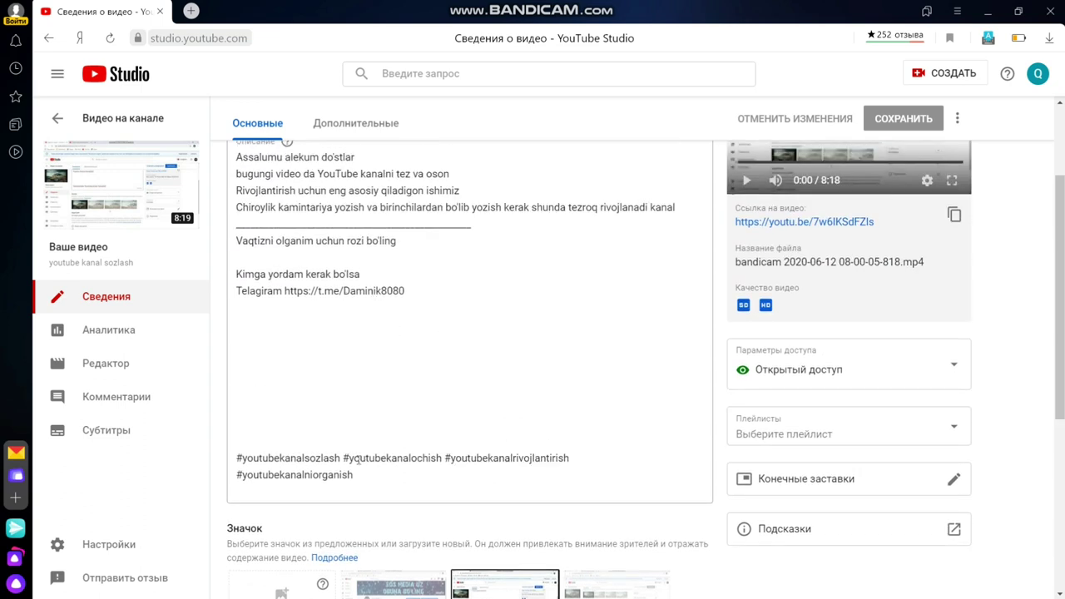
pyautogui.scroll(-5, 465, 480)
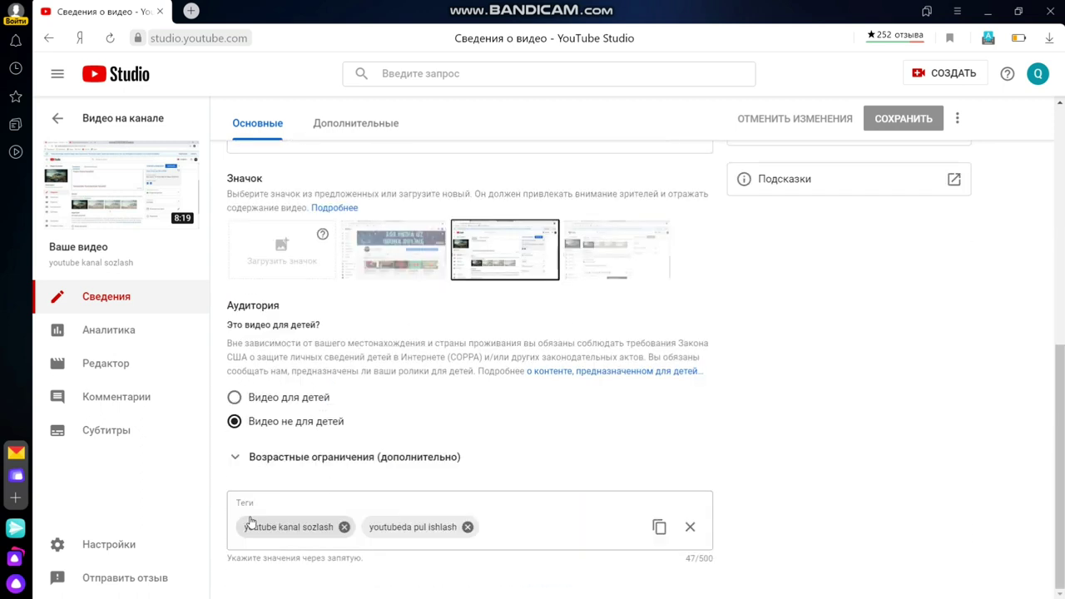